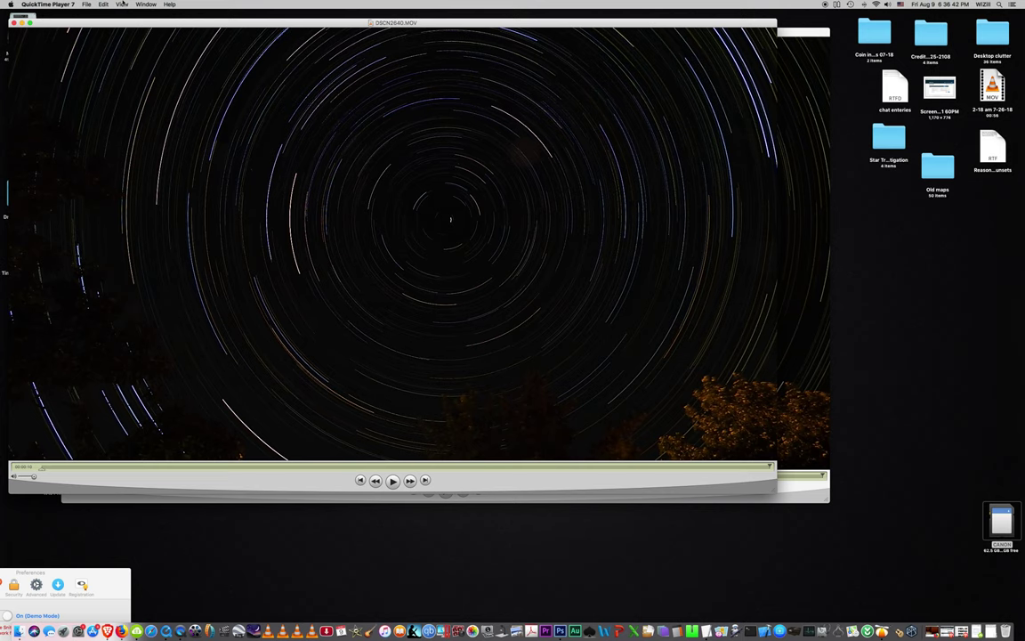
# Copy the entire DSCN2640.MOV clip and close its window
pyautogui.click(104, 4)
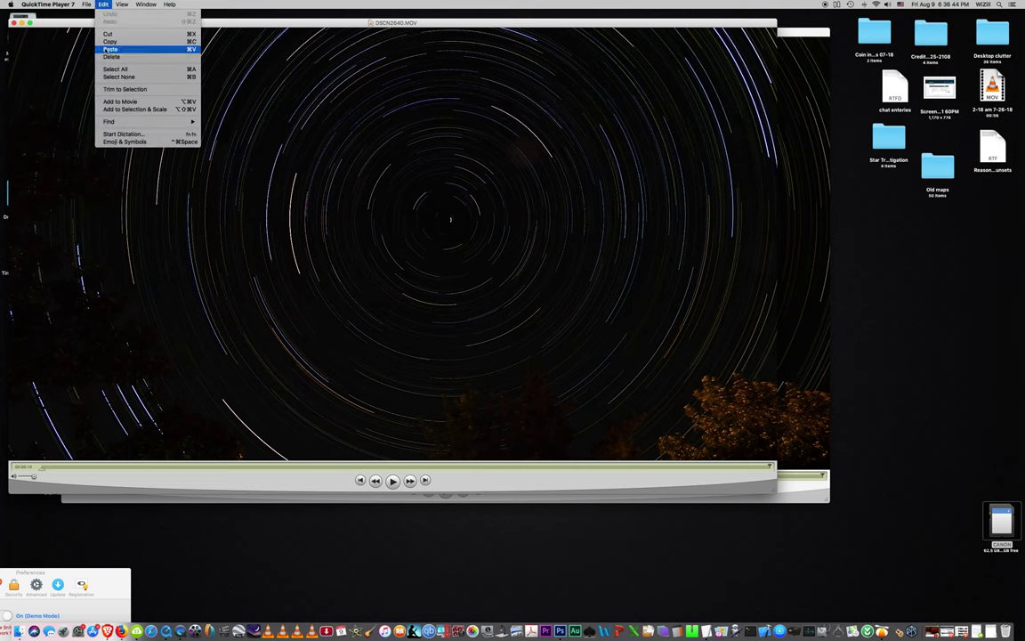
pyautogui.click(105, 69)
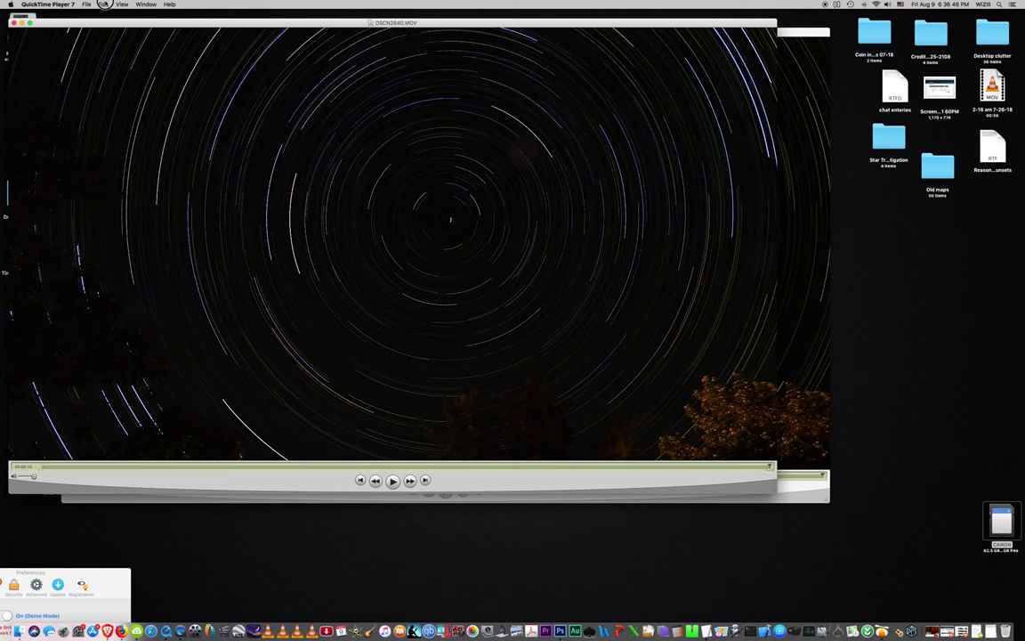
pyautogui.click(105, 5)
pyautogui.click(108, 41)
pyautogui.click(13, 23)
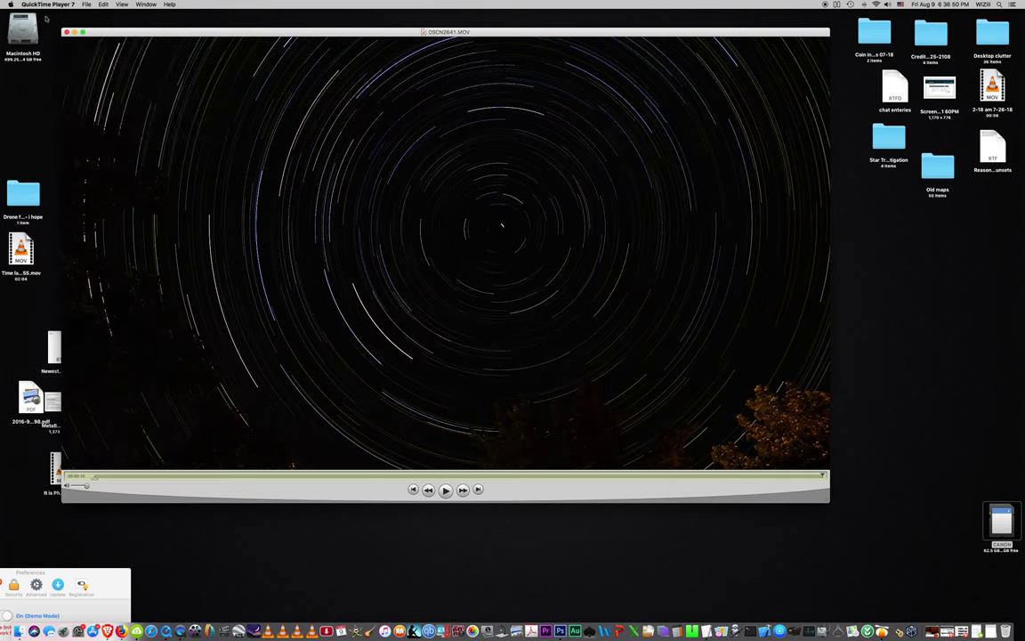
# Create a new empty movie and paste the copied star-trail clip into it
pyautogui.click(87, 4)
pyautogui.click(91, 14)
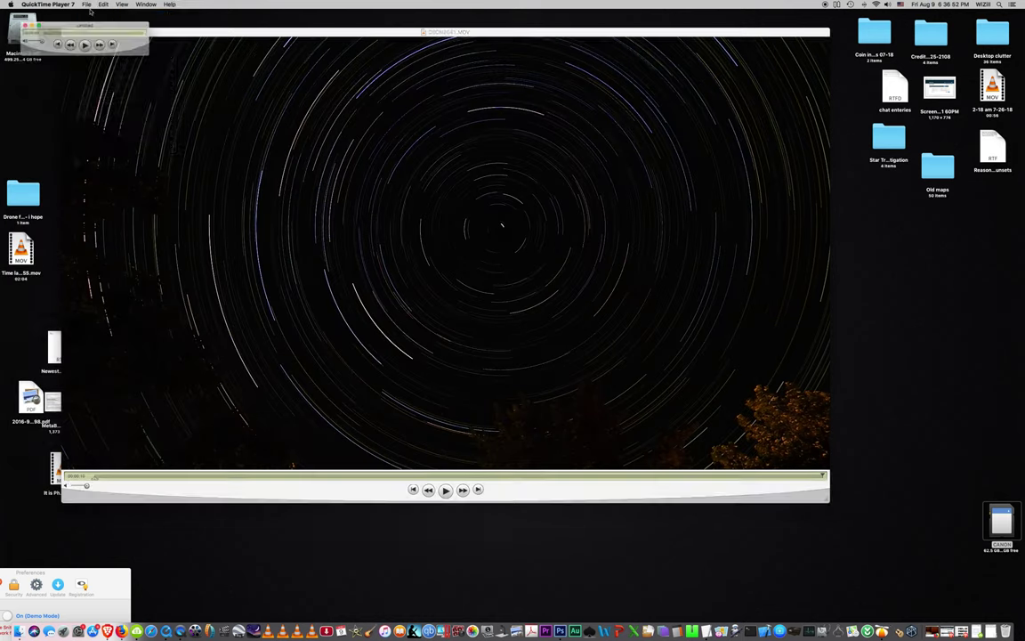
pyautogui.click(103, 5)
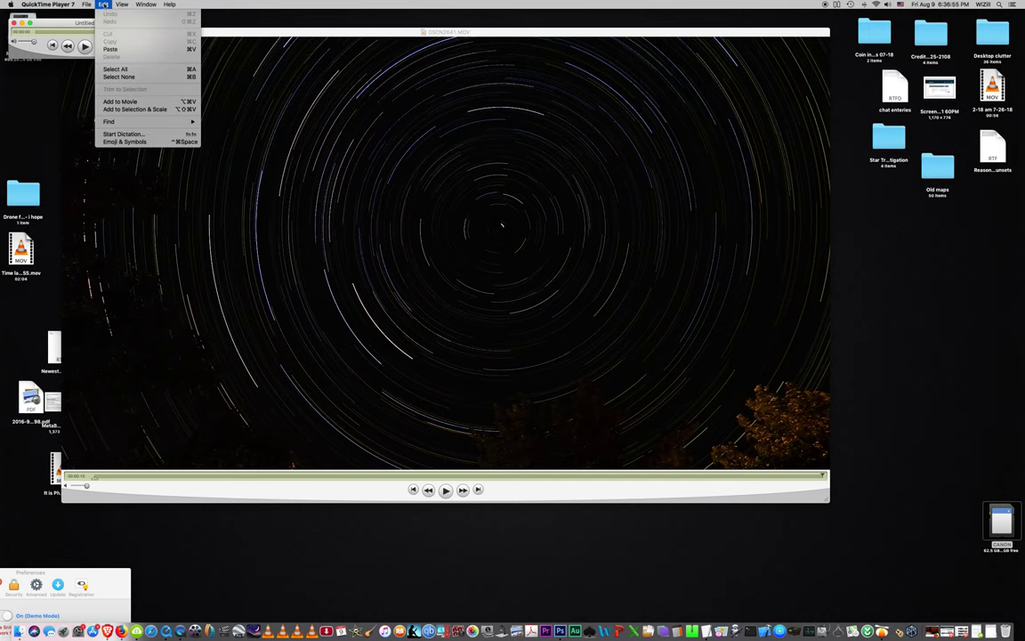
pyautogui.click(110, 49)
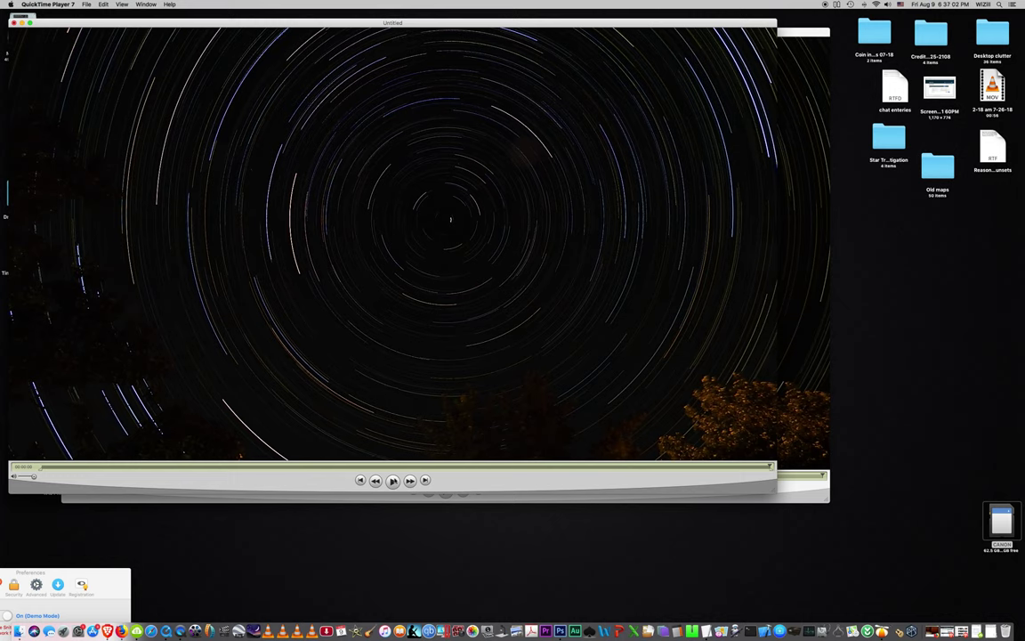
# Clear the selection in the untitled movie and move its window to uncover DSCN2641.MOV
pyautogui.click(104, 4)
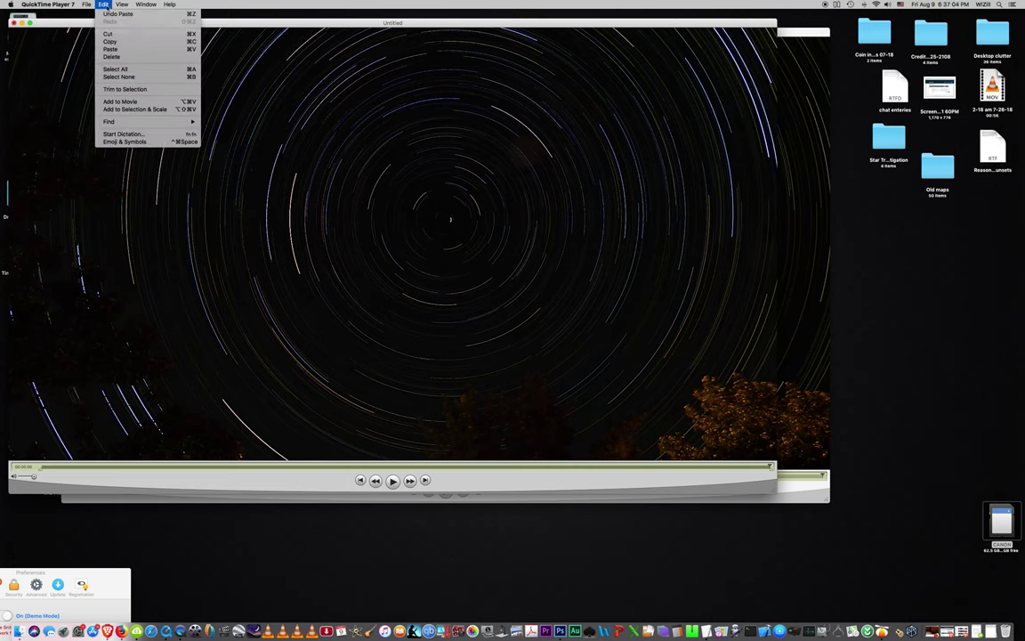
pyautogui.click(112, 79)
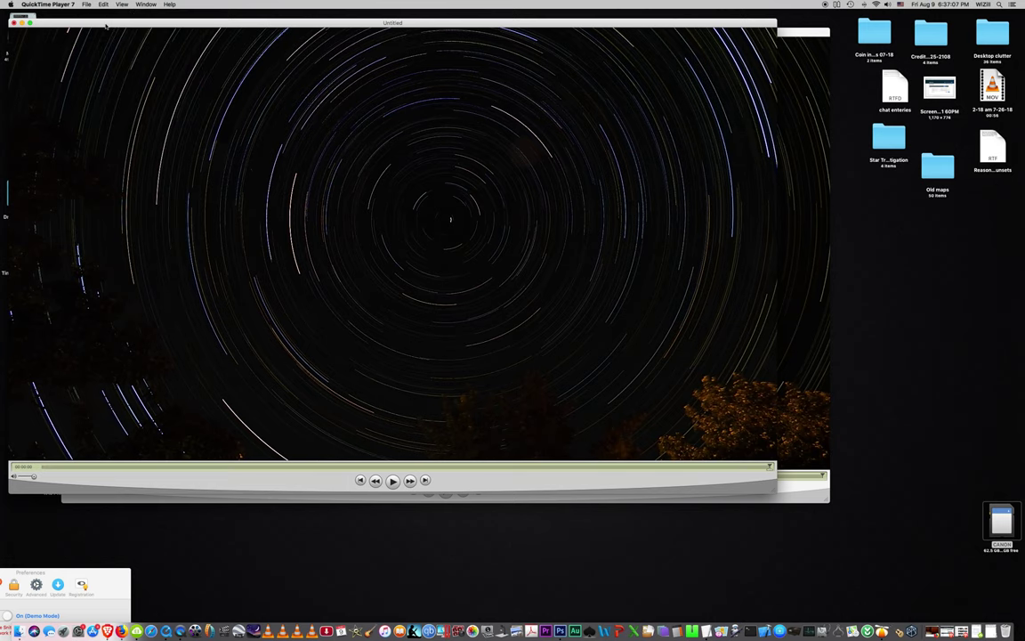
pyautogui.moveTo(108, 24); pyautogui.dragTo(279, 142)
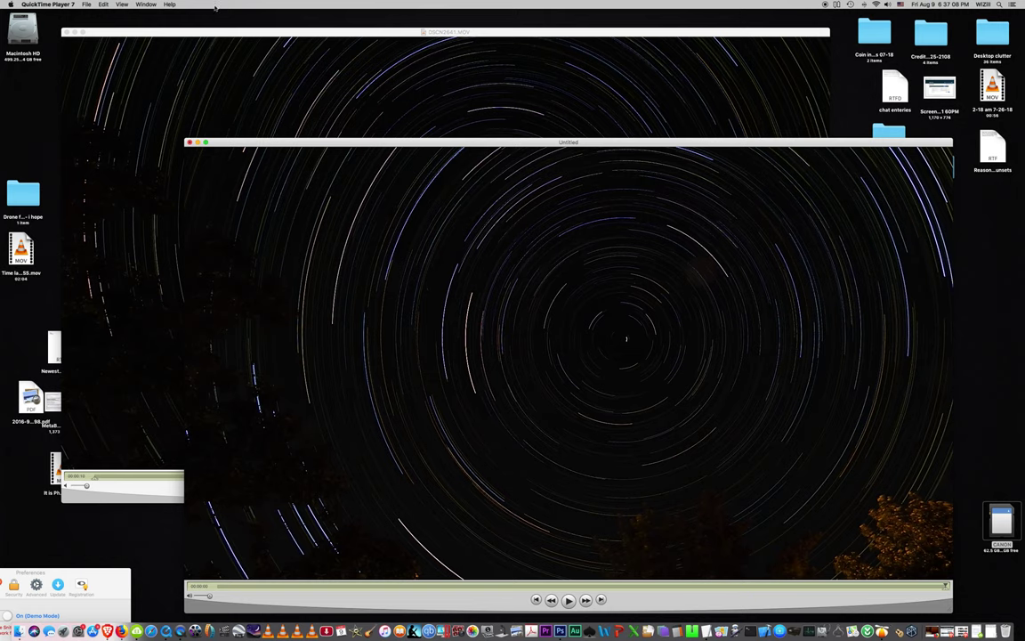
# Play DSCN2641.MOV, copy the entire clip and close its window
pyautogui.click(198, 45)
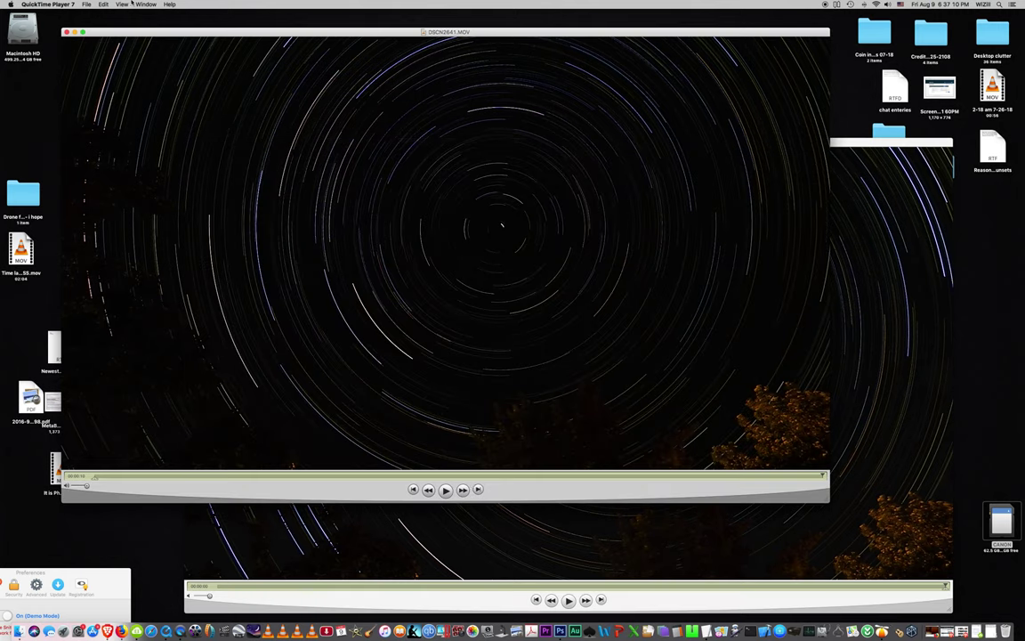
pyautogui.click(446, 490)
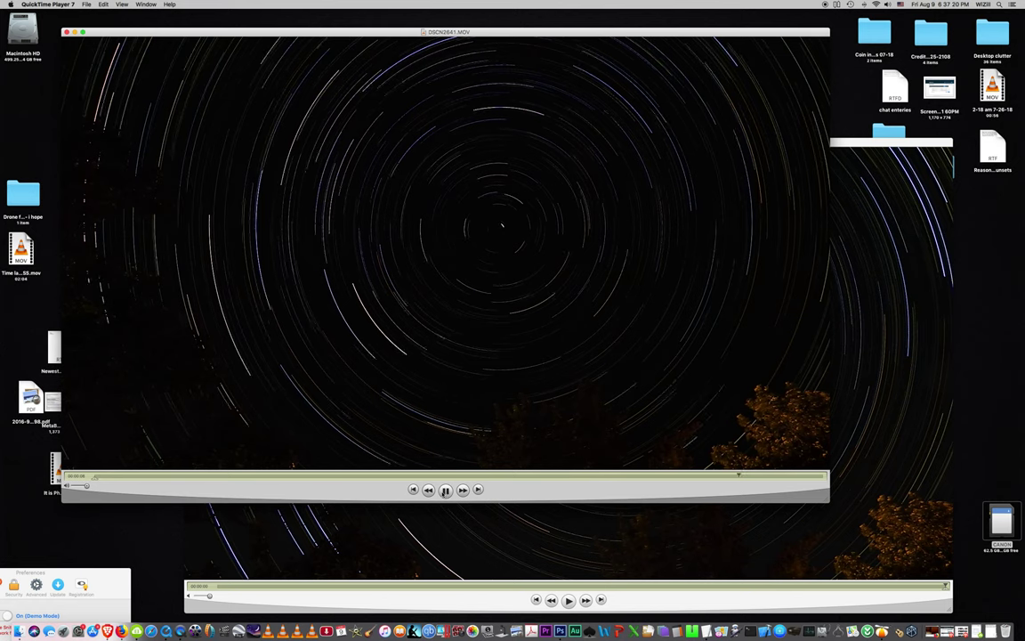
pyautogui.click(103, 5)
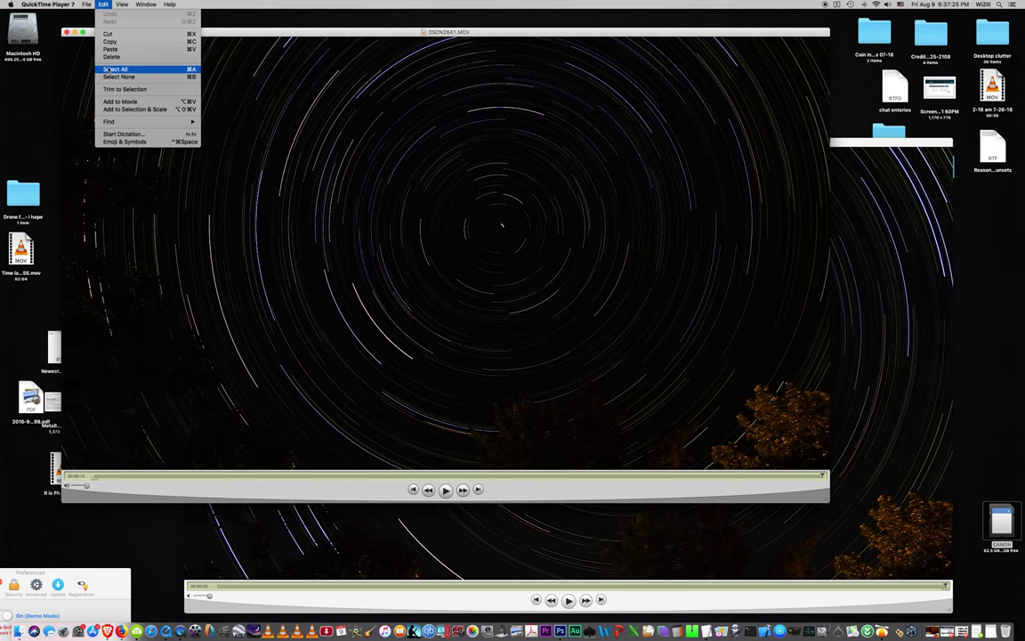
pyautogui.click(103, 4)
pyautogui.click(103, 4)
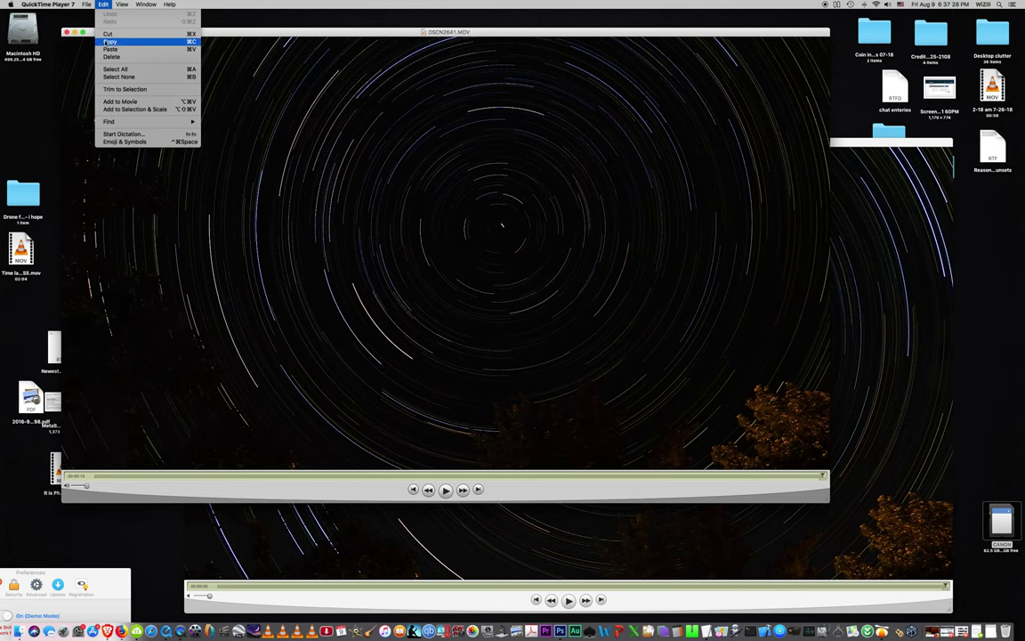
pyautogui.click(107, 42)
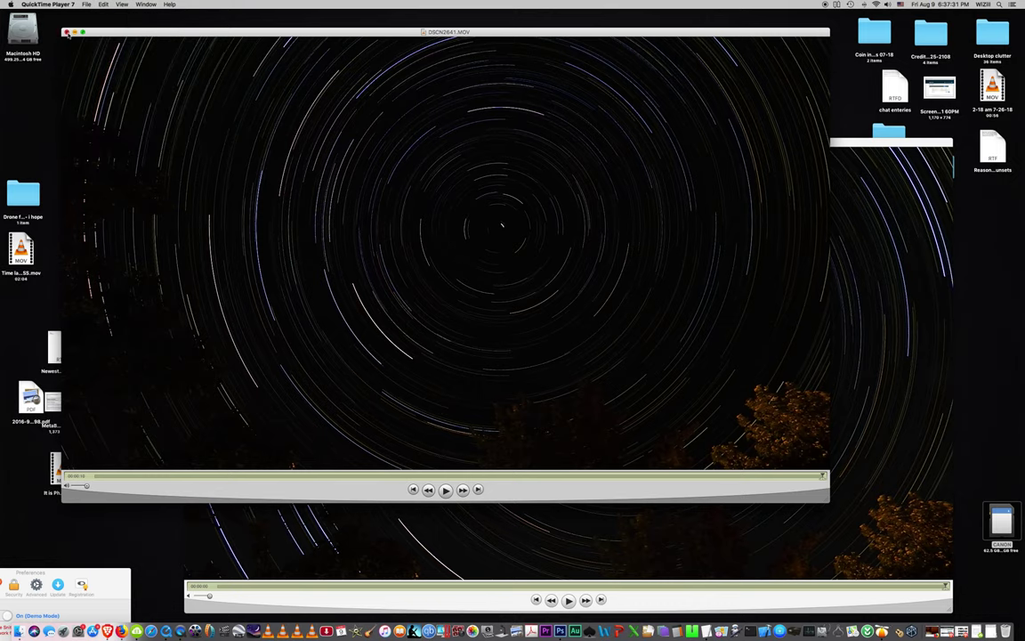
pyautogui.click(67, 33)
# Paste the copied clip after the first one in the untitled movie and scrub across the join to compare them
pyautogui.click(103, 4)
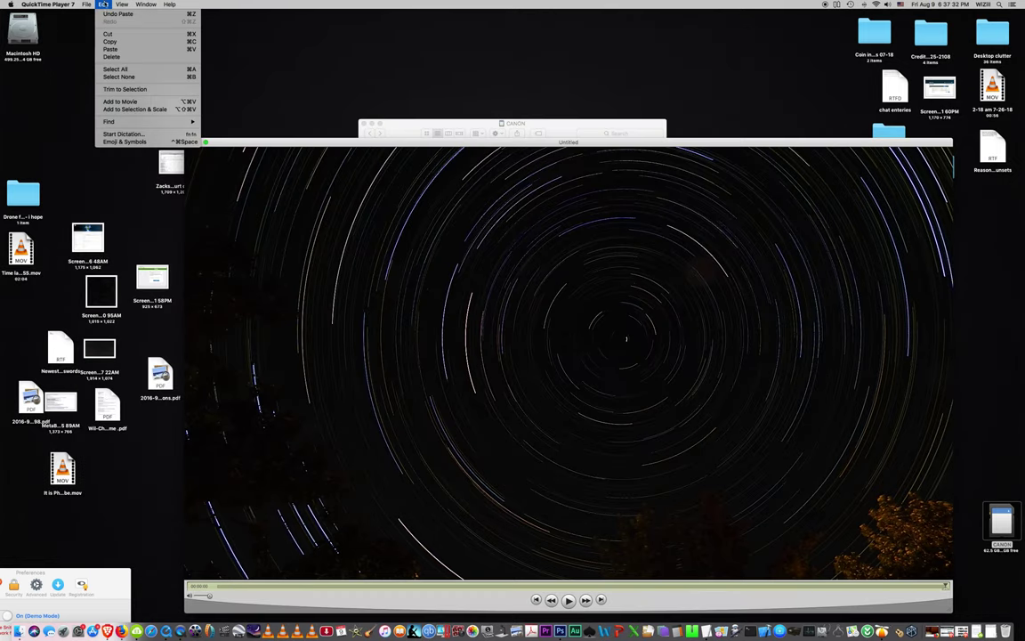
pyautogui.click(110, 49)
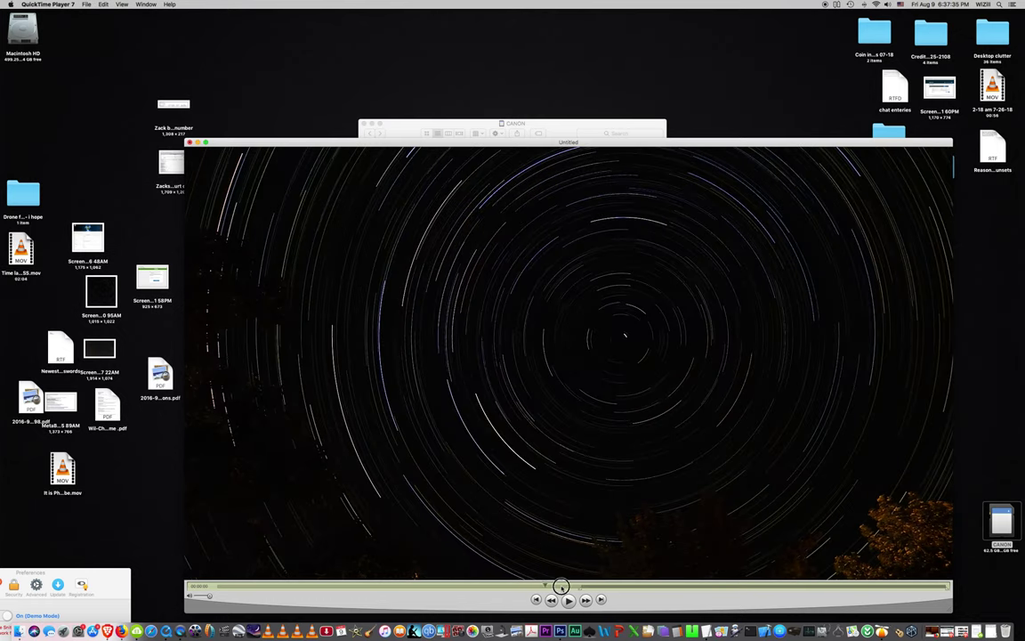
pyautogui.click(561, 585)
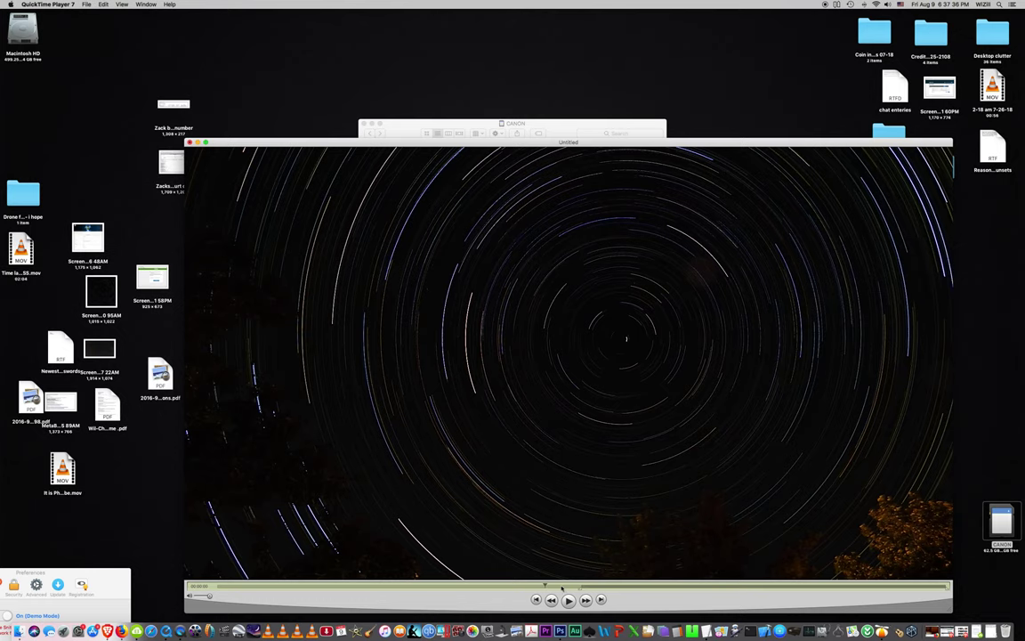
pyautogui.click(610, 586)
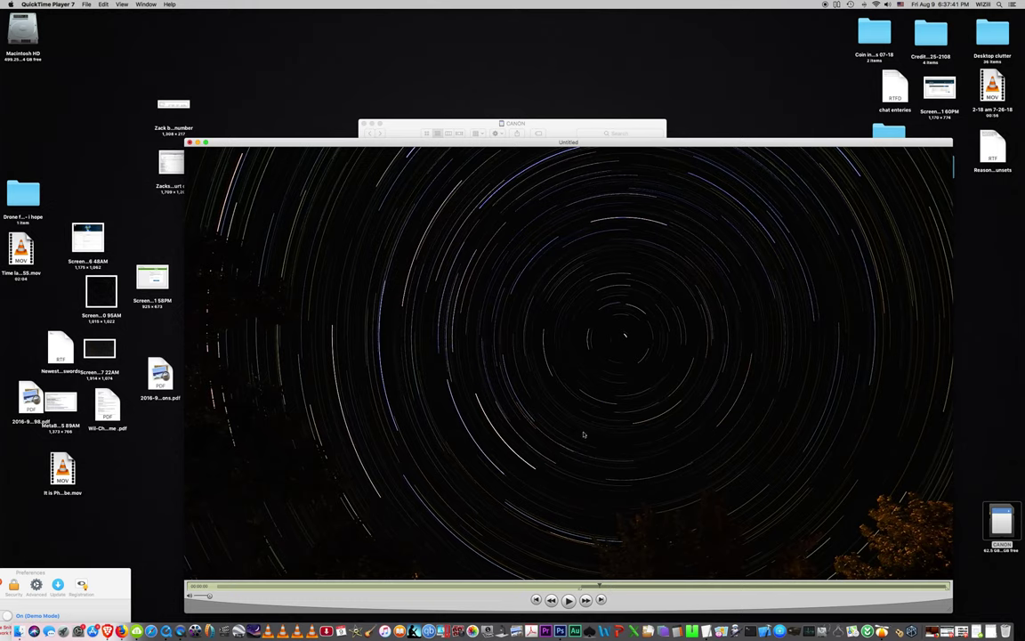
# Move the untitled movie's window away from the desktop icons and note 156x45 in a new TextEdit document
pyautogui.moveTo(306, 129); pyautogui.dragTo(183, 13)
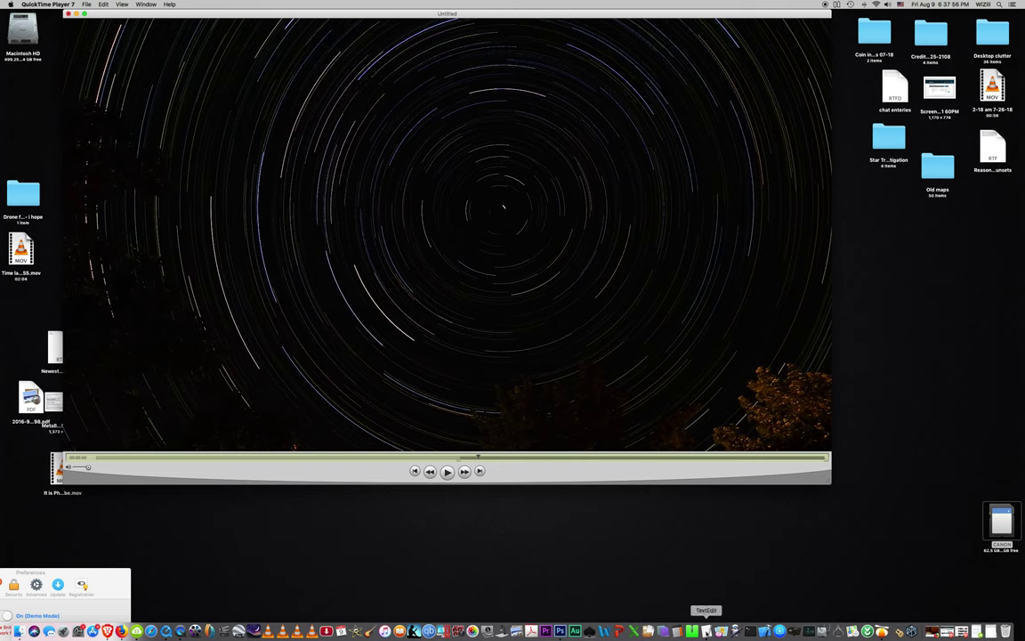
pyautogui.click(706, 630)
pyautogui.write('56x45')
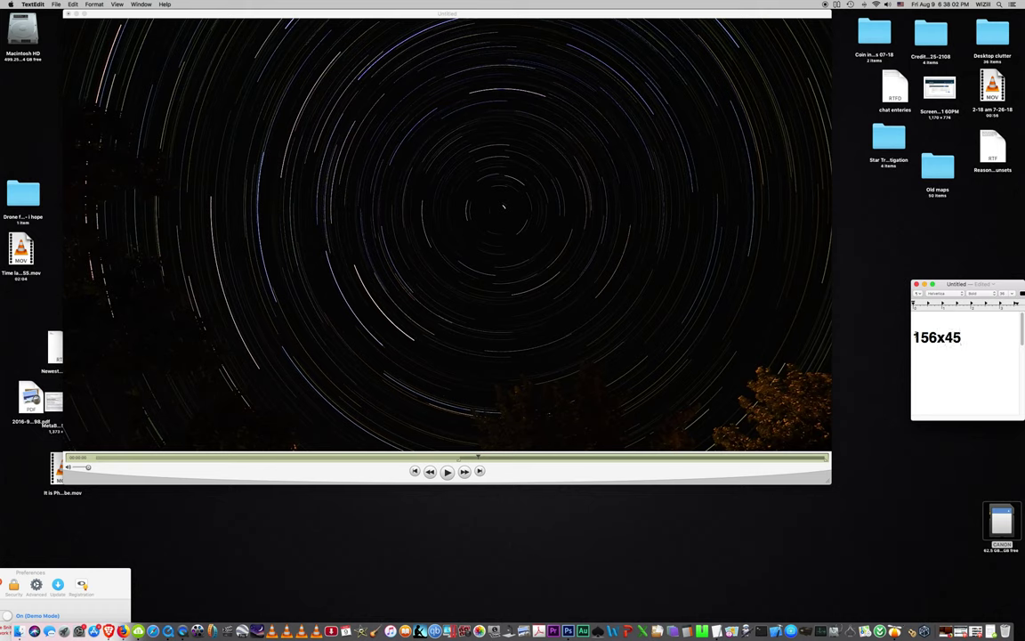
# Capture a screenshot of the second clip's frame area and note 1920x1080 below 156x45 in the text document
pyautogui.click(102, 13)
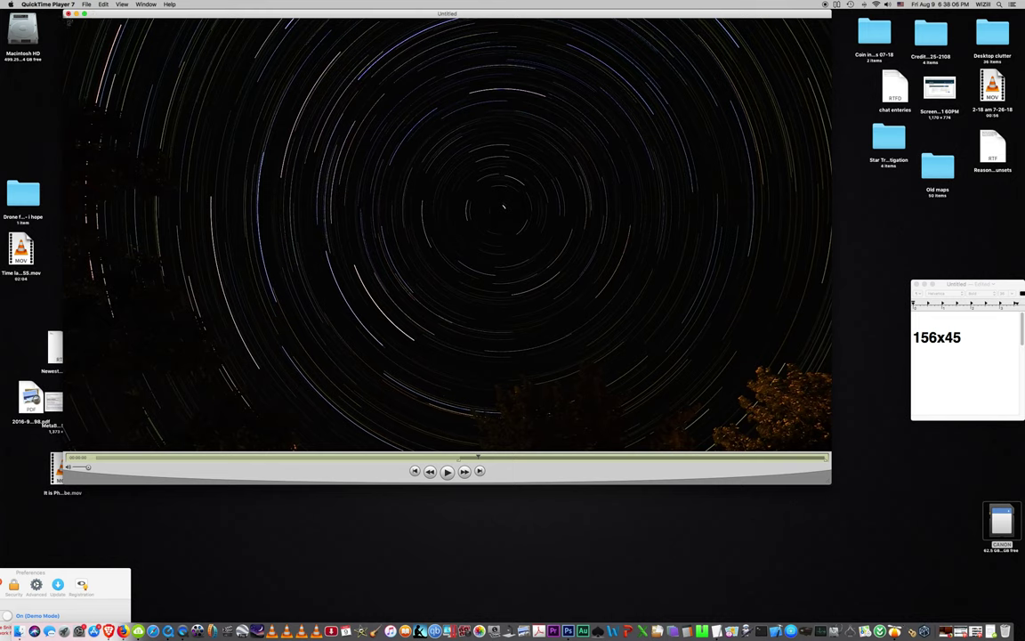
pyautogui.moveTo(56, 18); pyautogui.dragTo(832, 452)
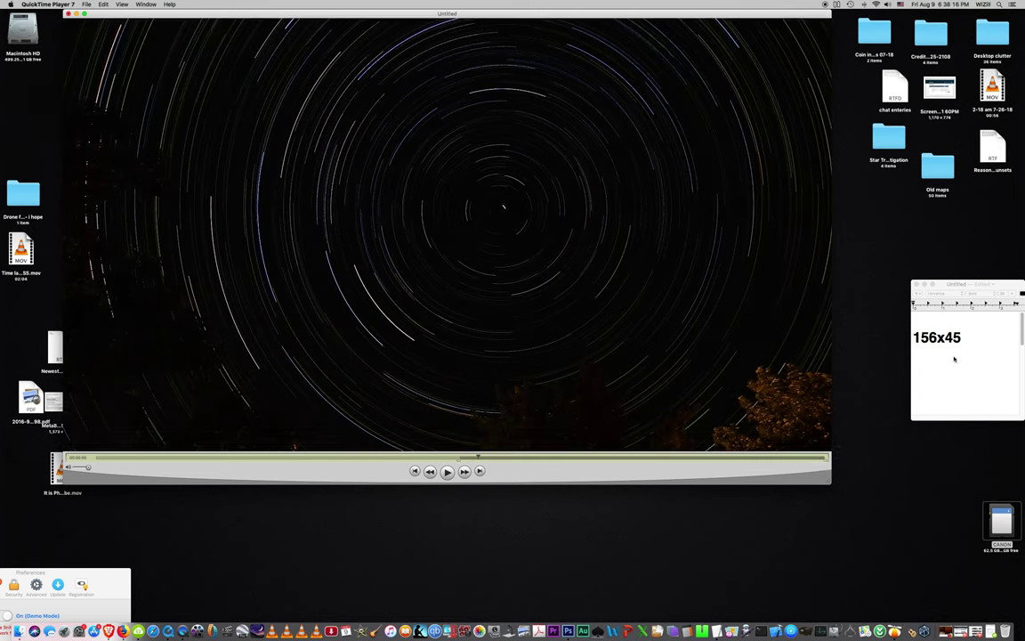
pyautogui.click(924, 347)
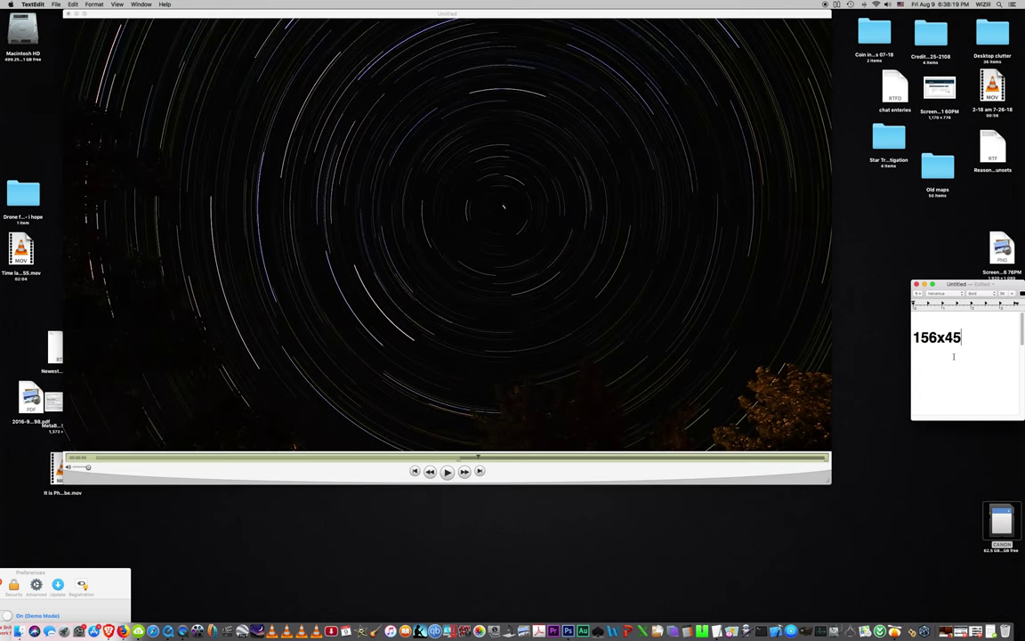
pyautogui.press('Return')
pyautogui.write('1')
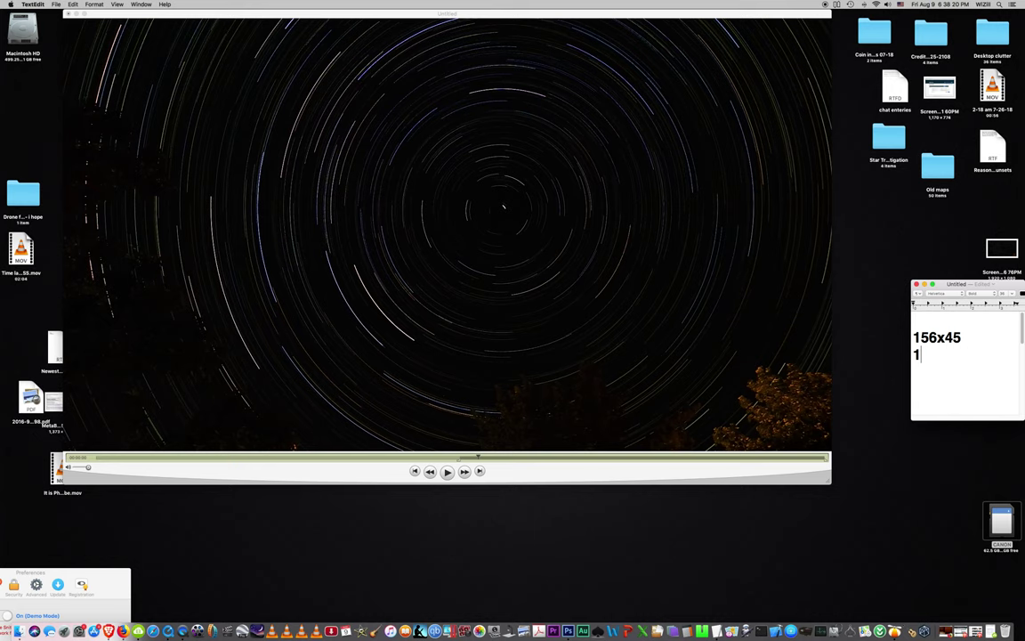
pyautogui.write('920x108')
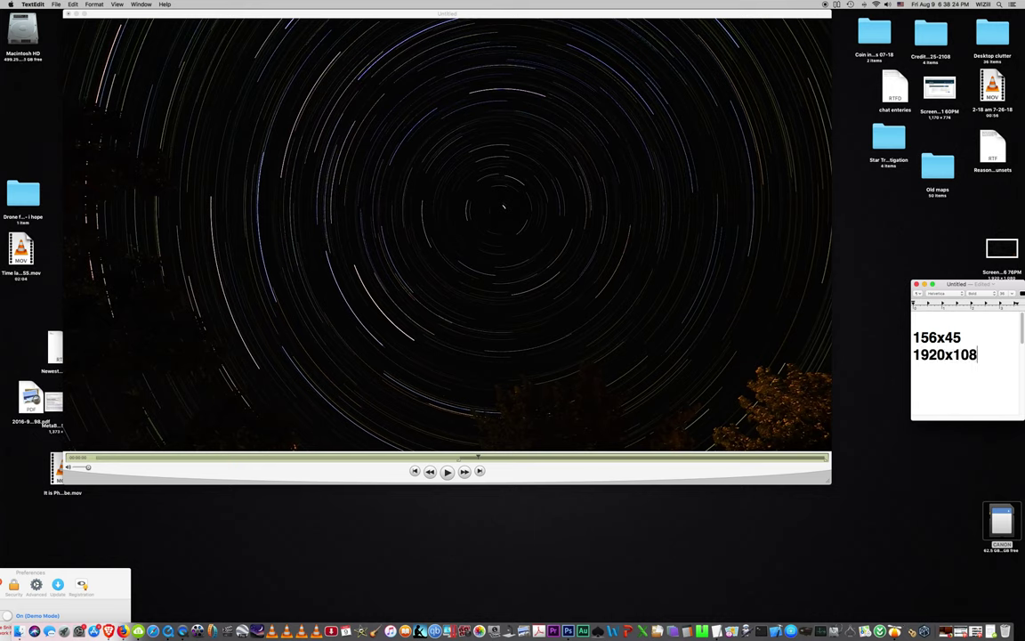
pyautogui.write('0')
# Move the new screenshot file to free space on the desktop and rename it 1
pyautogui.moveTo(1002, 250); pyautogui.dragTo(889, 234)
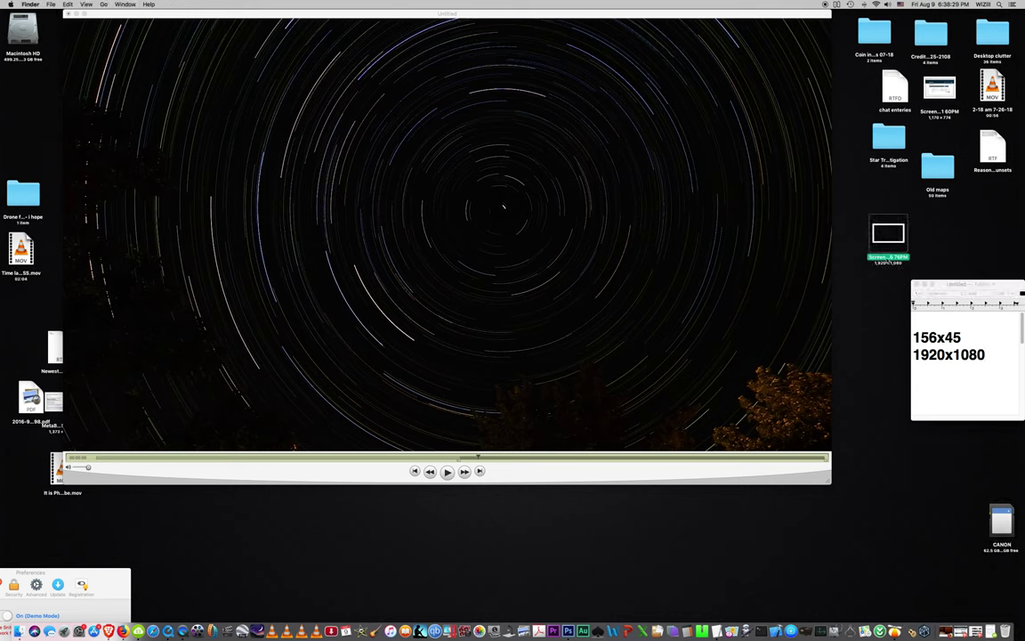
pyautogui.press('Return')
pyautogui.write('1')
pyautogui.click(866, 300)
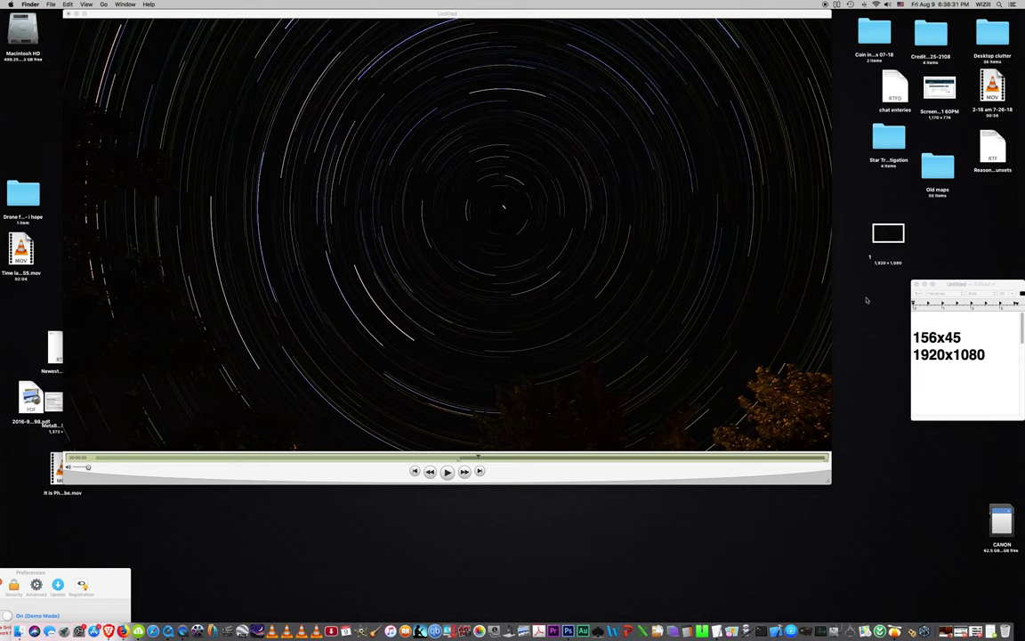
# Bring the untitled movie back to a frame of the first clip and capture a screenshot of its frame area
pyautogui.click(436, 460)
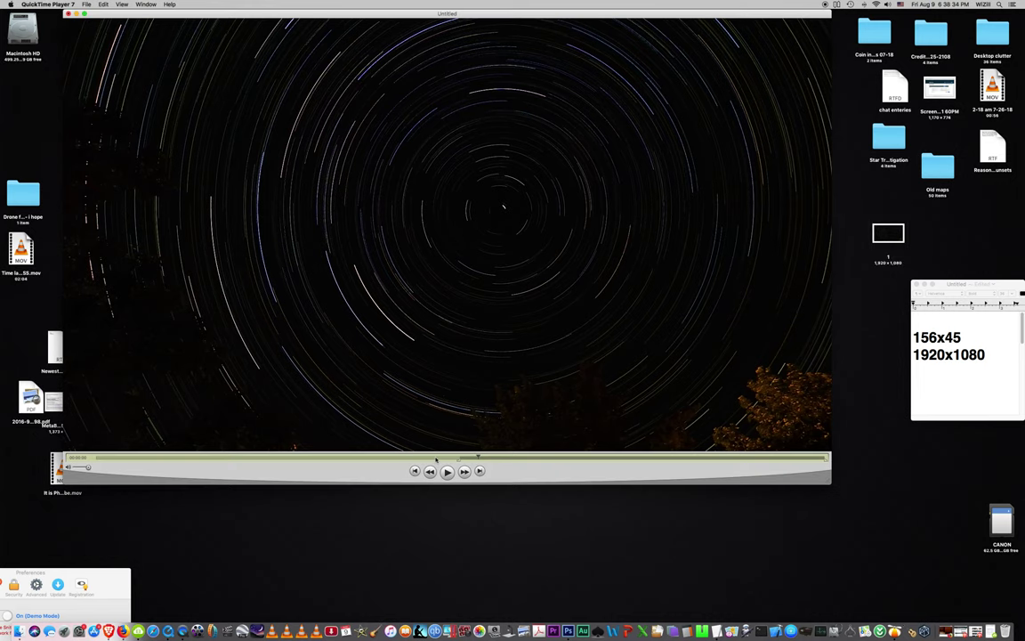
pyautogui.moveTo(436, 460); pyautogui.dragTo(424, 458)
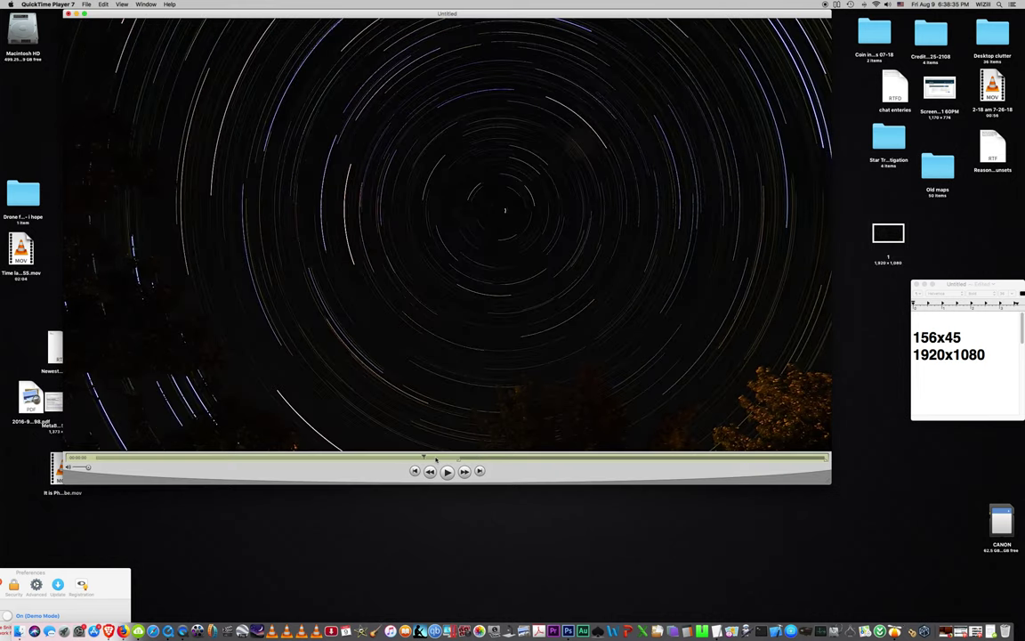
pyautogui.click(87, 5)
pyautogui.click(87, 5)
pyautogui.moveTo(63, 14); pyautogui.dragTo(833, 452)
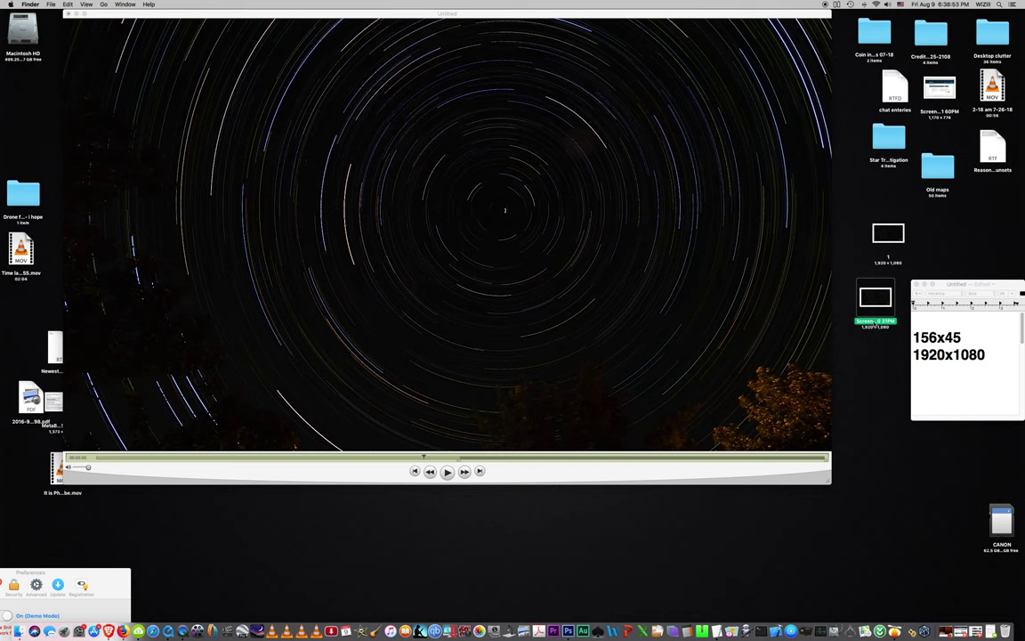
# Rename the second screenshot 2 and open both screenshots in Adobe Photoshop CS6
pyautogui.write('2')
pyautogui.press('Return')
pyautogui.moveTo(879, 246); pyautogui.dragTo(881, 298)
pyautogui.rightClick(887, 300)
pyautogui.moveTo(908, 326)
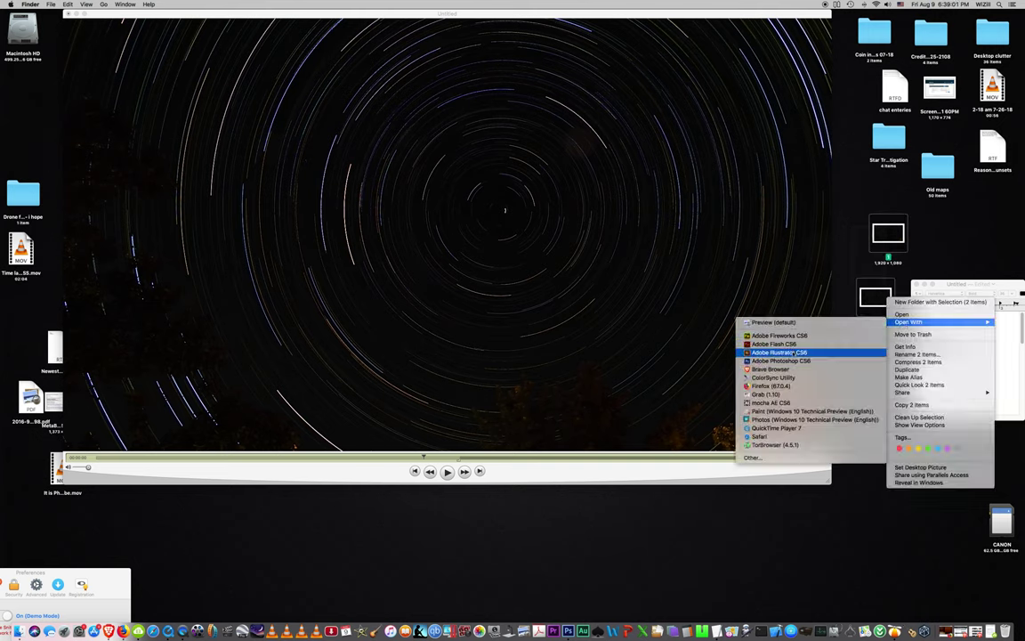
pyautogui.click(789, 360)
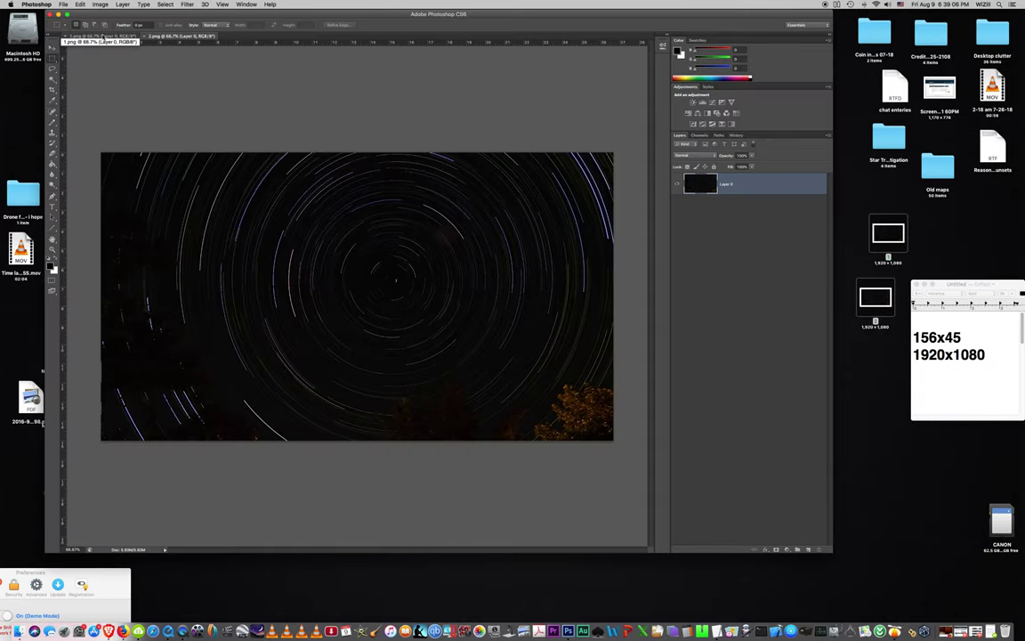
# Select the whole image in 1.png and copy it
pyautogui.click(120, 35)
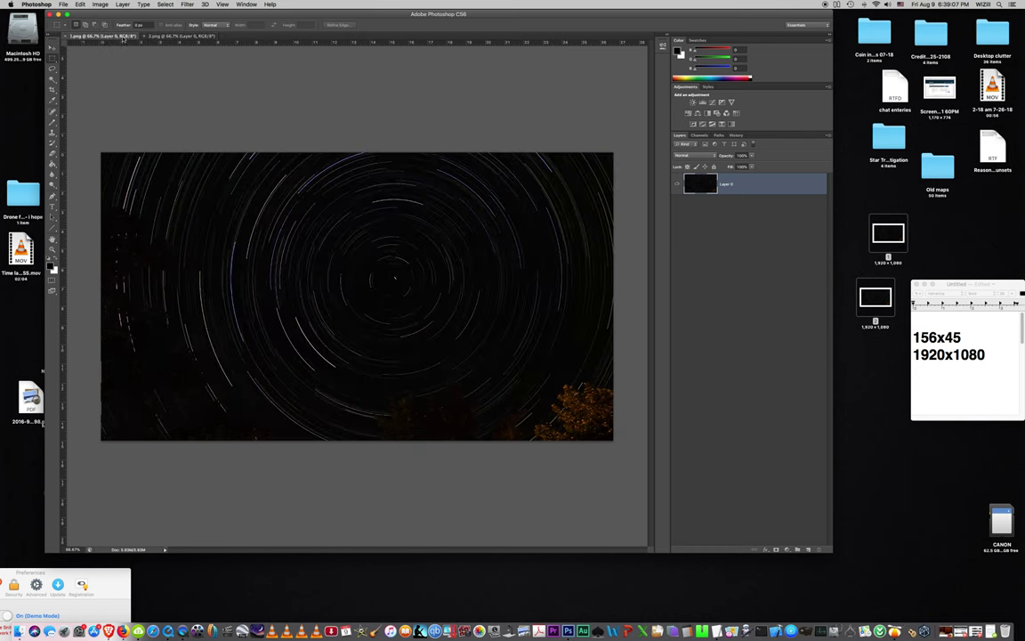
pyautogui.click(165, 4)
pyautogui.click(156, 15)
pyautogui.click(64, 5)
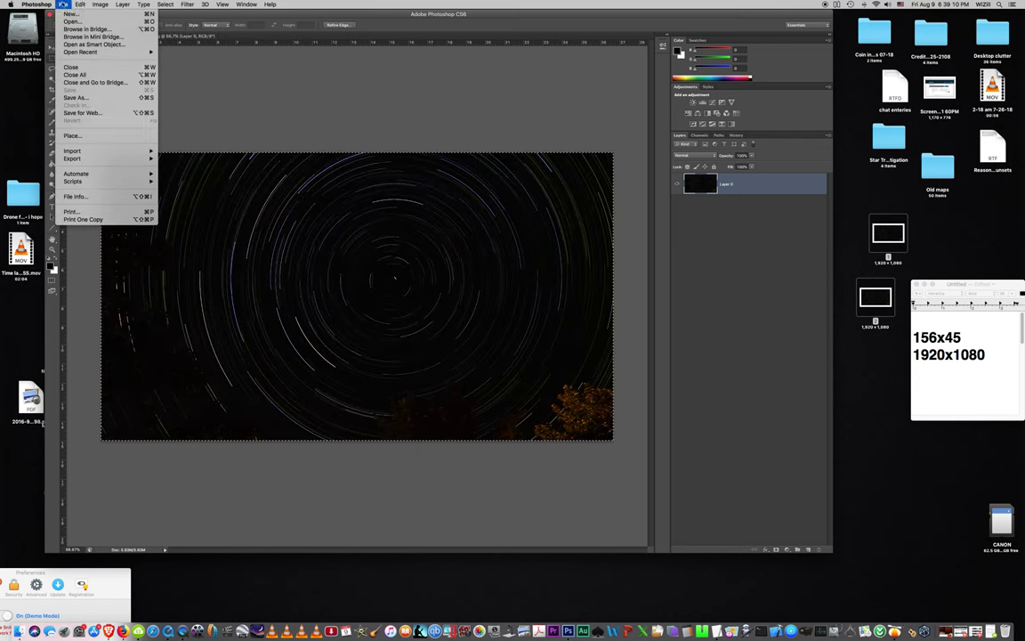
pyautogui.moveTo(79, 5)
pyautogui.click(86, 68)
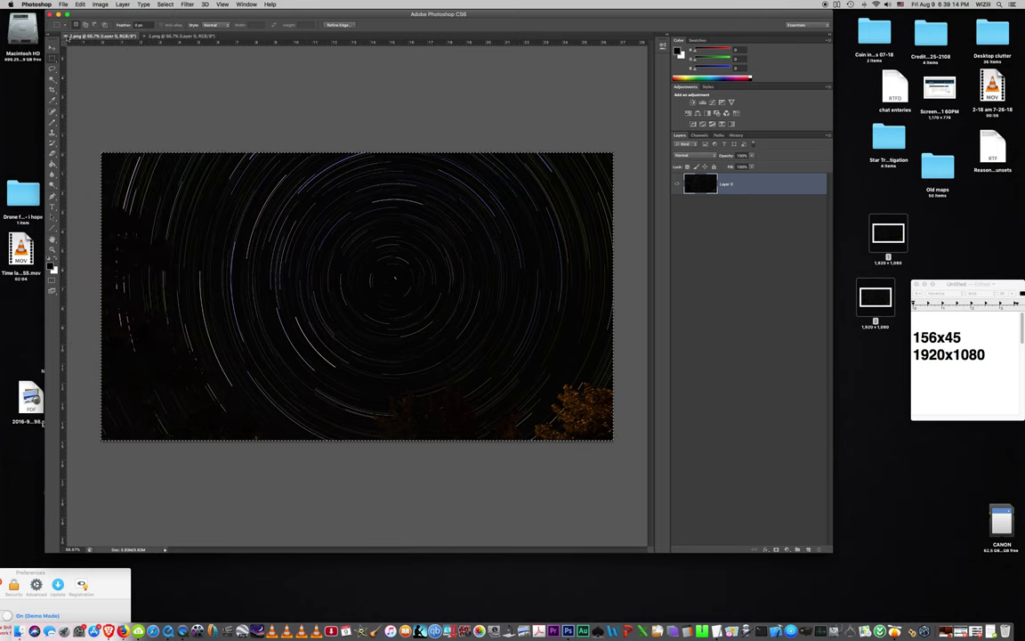
# Close 1.png and paste the copied image into 2.png as a new layer
pyautogui.click(66, 36)
pyautogui.click(101, 5)
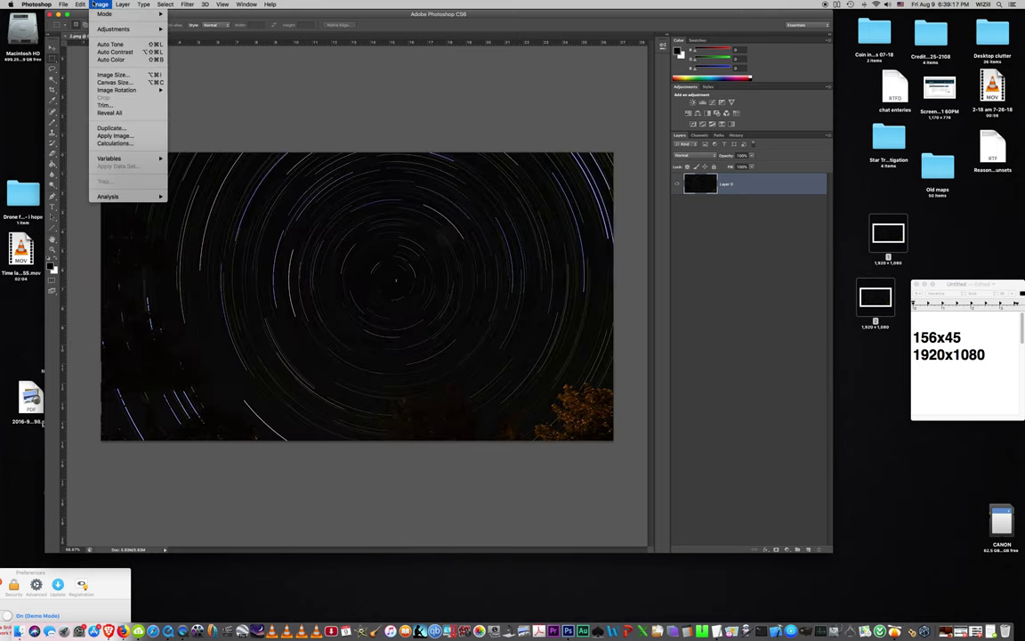
pyautogui.moveTo(80, 5)
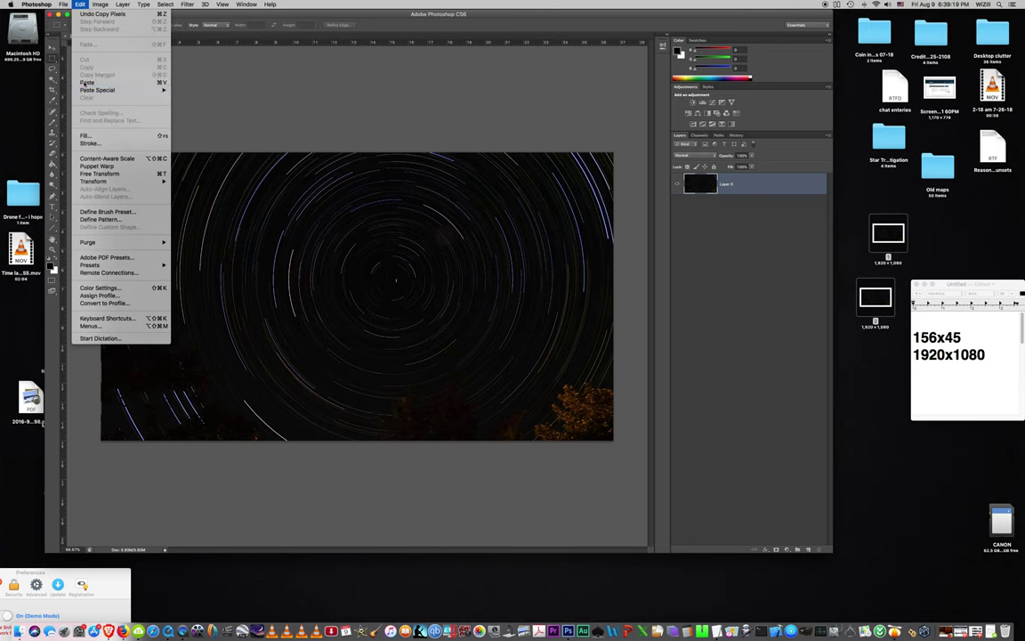
pyautogui.click(86, 81)
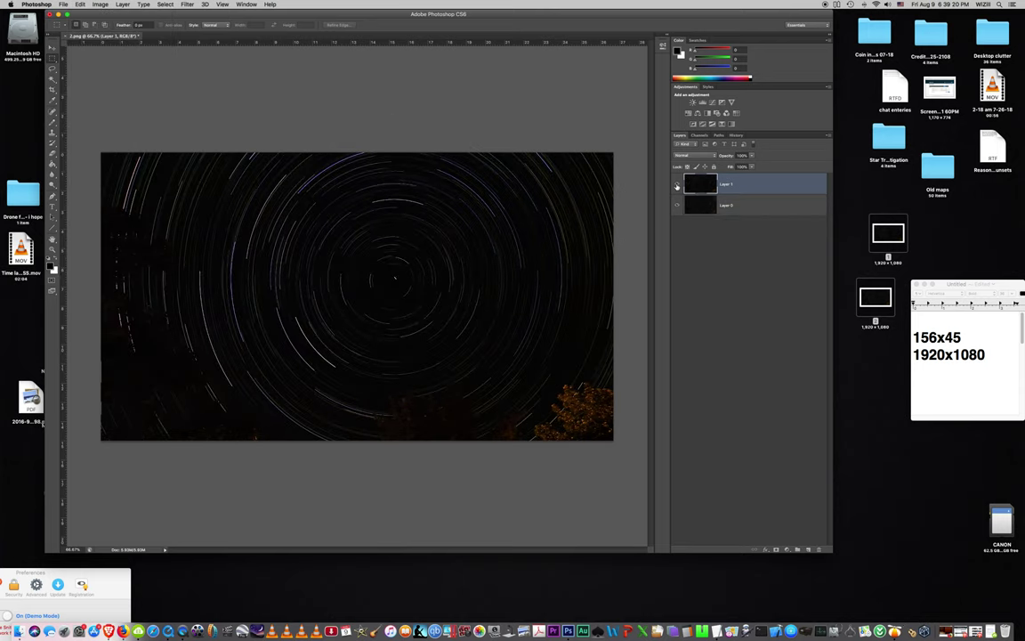
# Set the pasted layer's blend mode to Difference, toggling the layer's visibility to compare the two frames
pyautogui.click(677, 186)
pyautogui.click(678, 185)
pyautogui.click(699, 155)
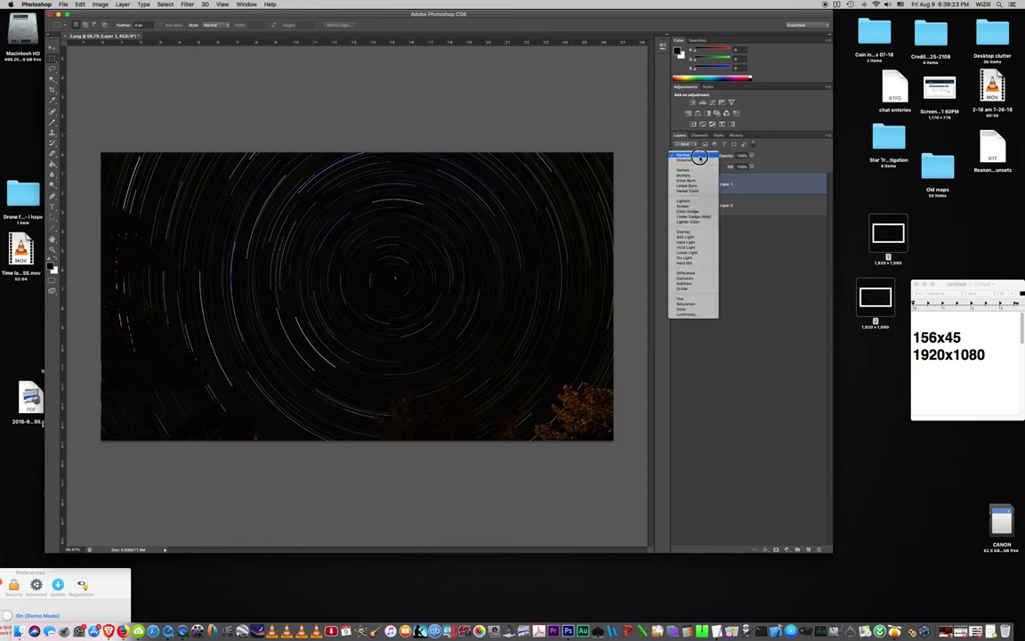
pyautogui.click(688, 275)
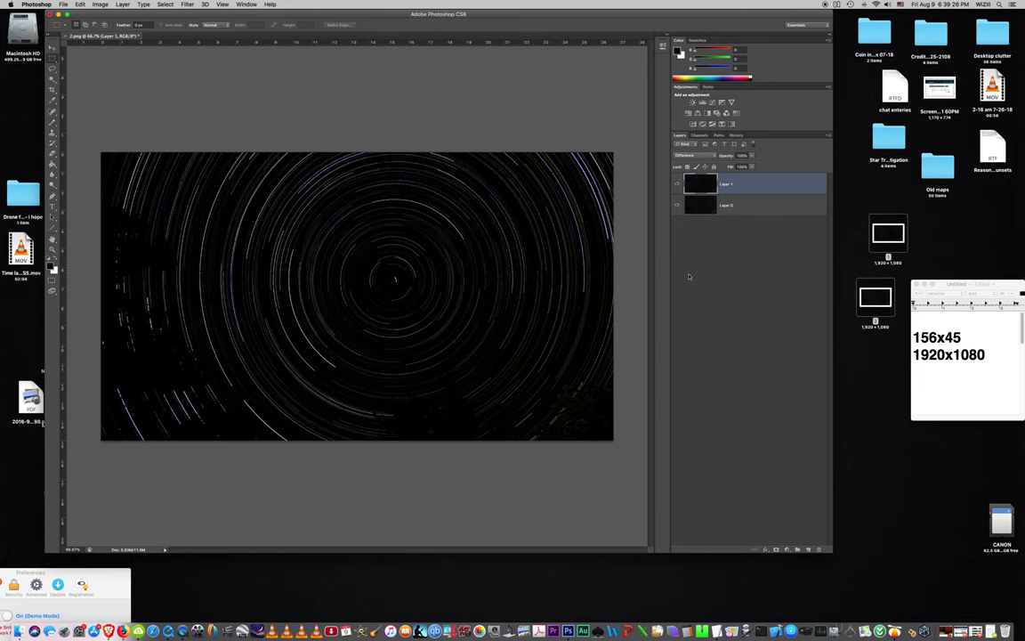
pyautogui.click(678, 185)
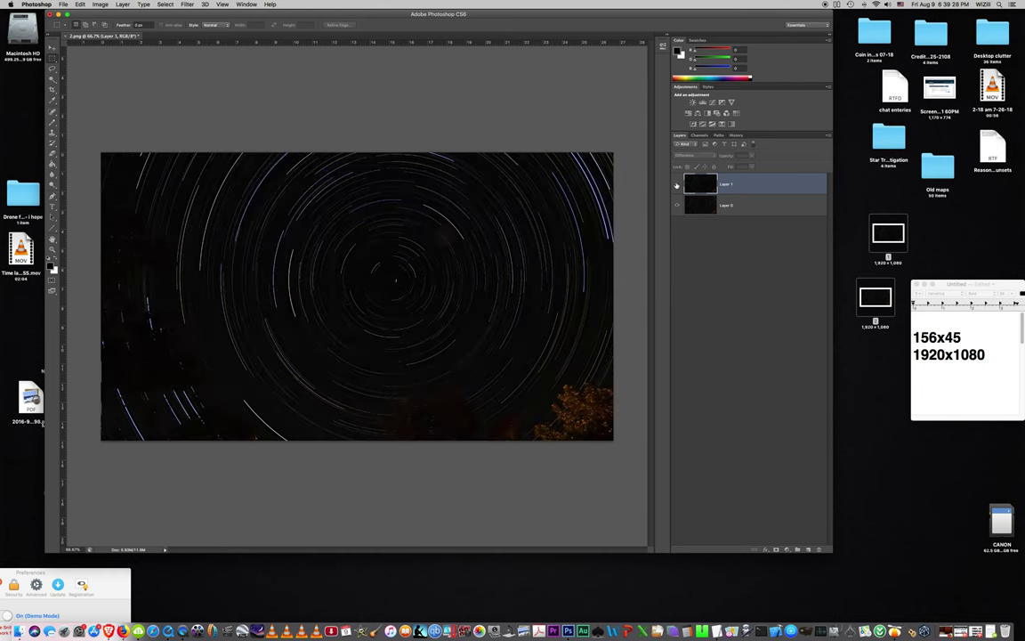
pyautogui.click(677, 185)
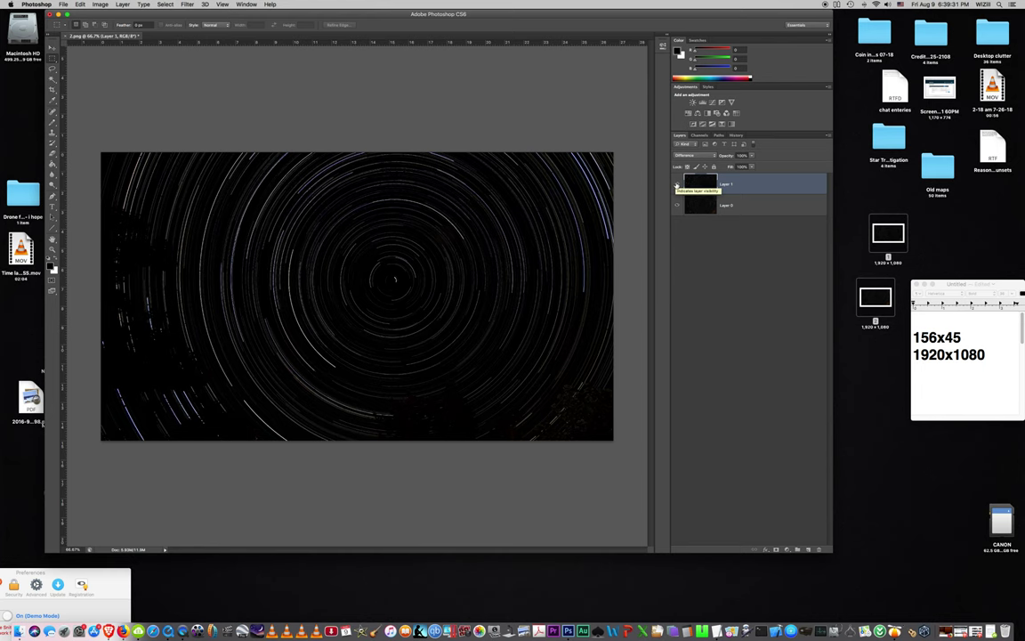
# Merge the pasted layer down onto the one below and flatten the image
pyautogui.click(62, 4)
pyautogui.moveTo(99, 4)
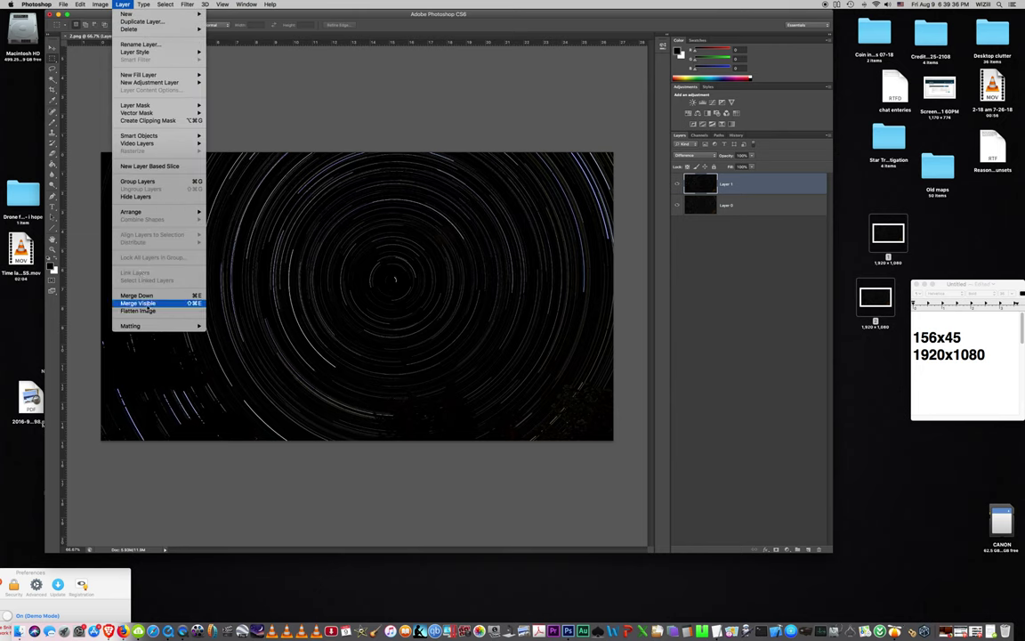
pyautogui.click(136, 295)
pyautogui.click(127, 4)
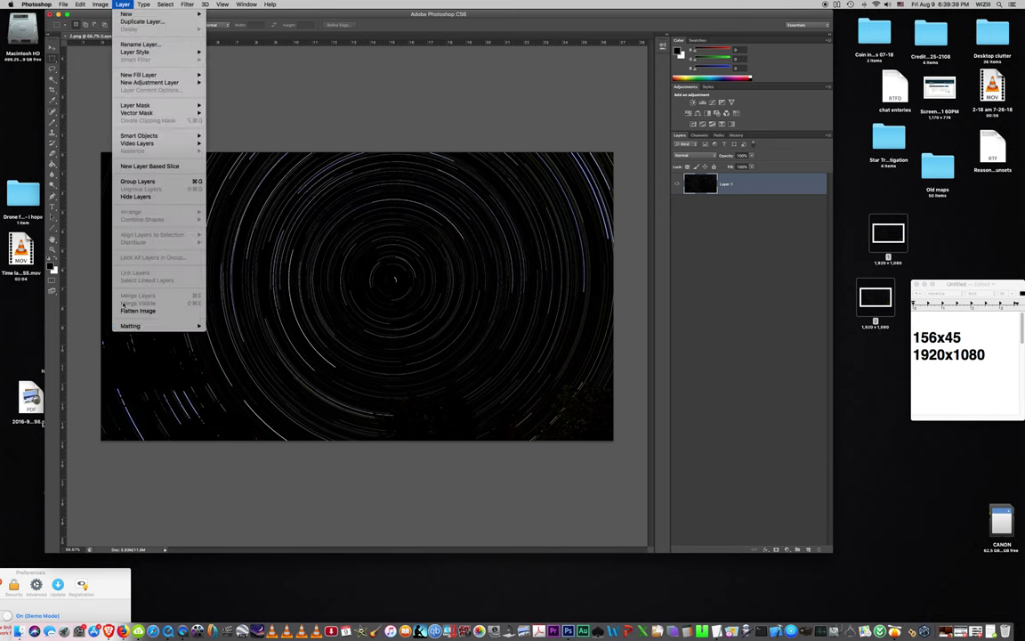
pyautogui.click(129, 311)
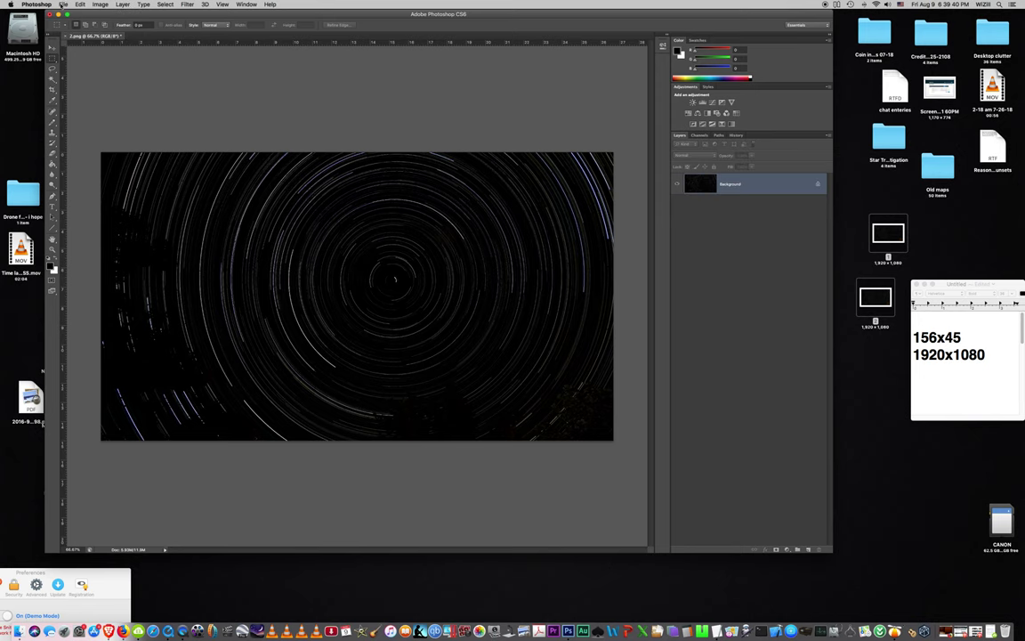
# Begin saving the image under the name Converged 5 hours star trails in the Star Trail investigation folder
pyautogui.click(63, 4)
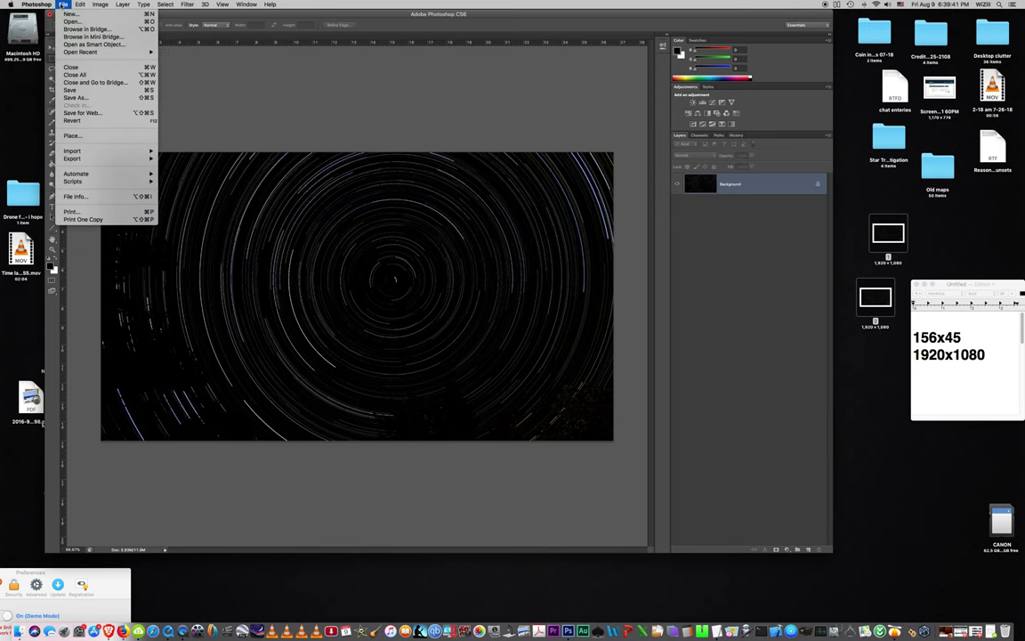
pyautogui.click(75, 98)
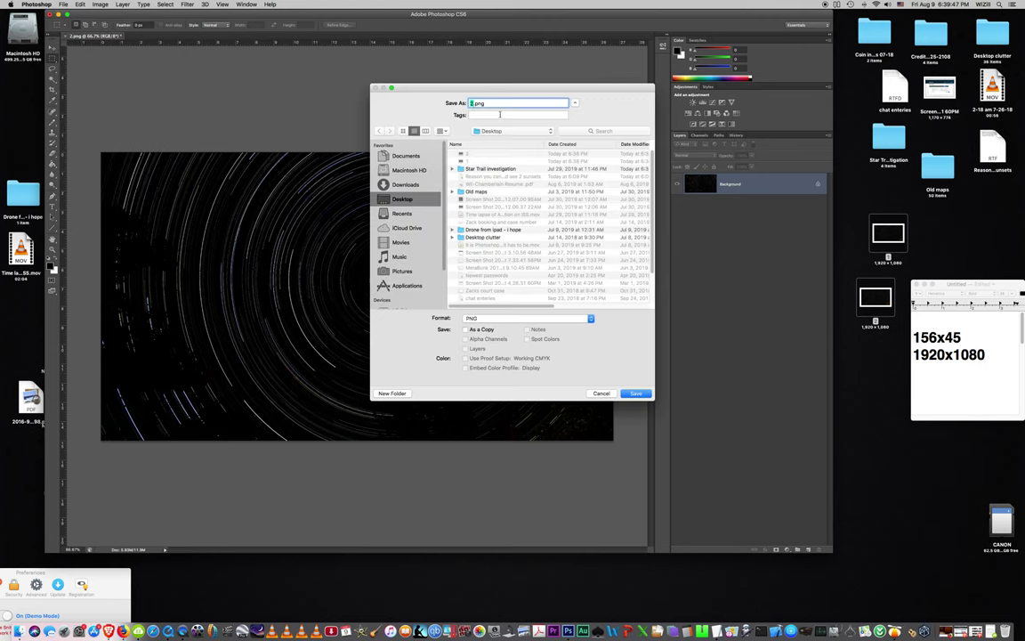
pyautogui.write('Converged')
pyautogui.write('5 hours st')
pyautogui.press('BackSpace')
pyautogui.write('star trails')
pyautogui.doubleClick(476, 168)
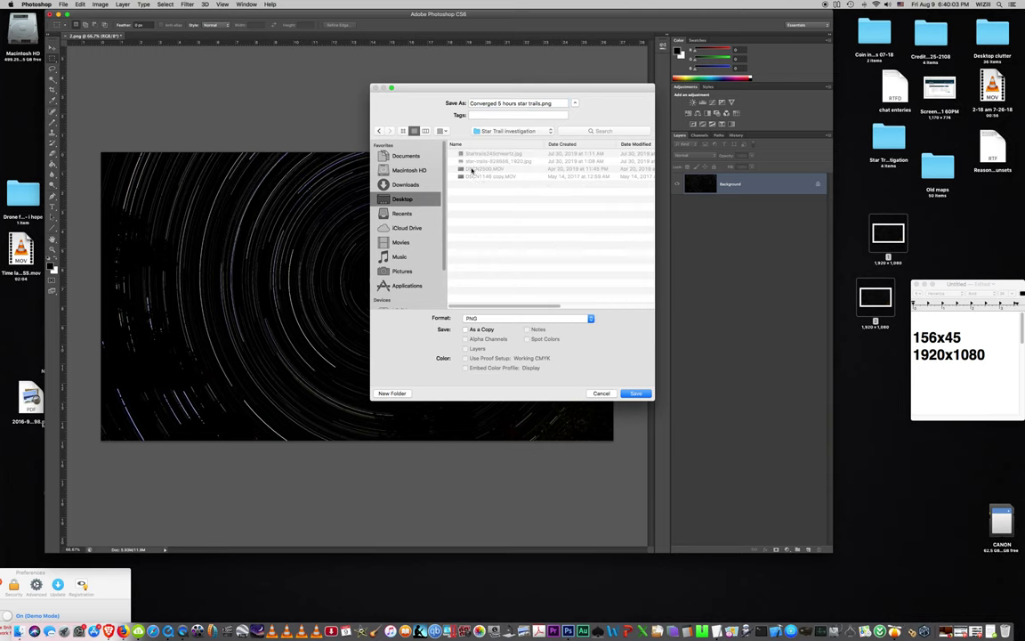
# Choose JPEG as the file format and save the image at Maximum quality 12 with Baseline Optimized
pyautogui.click(635, 394)
pyautogui.click(504, 317)
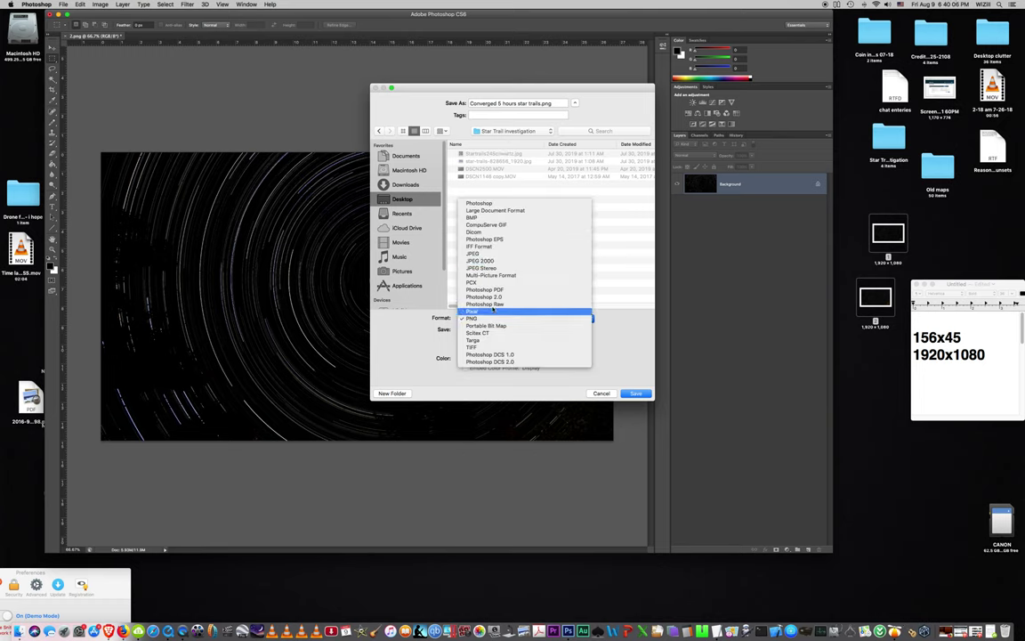
pyautogui.click(488, 257)
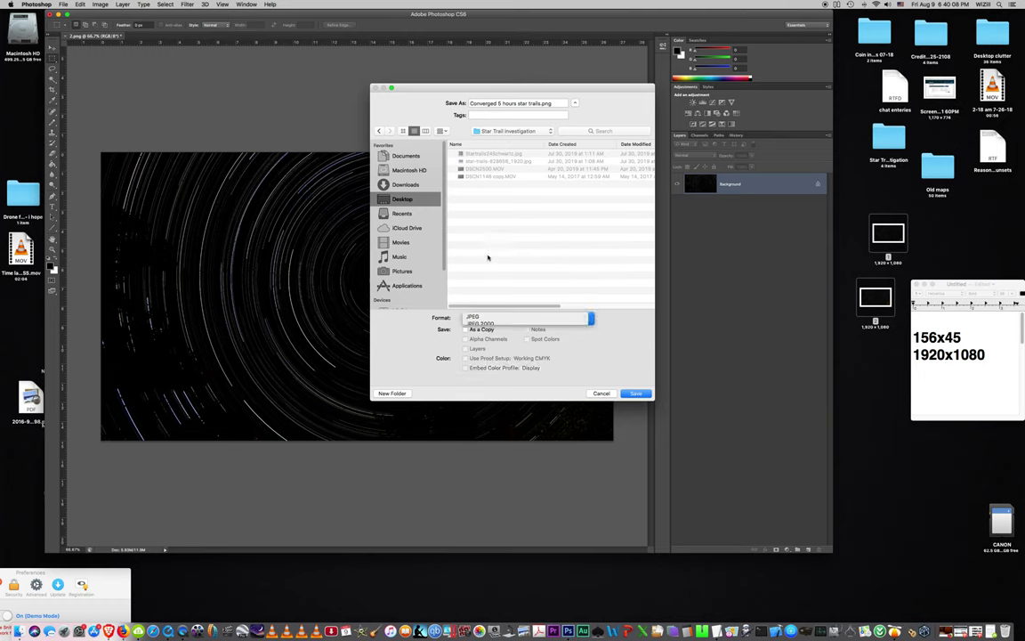
pyautogui.click(635, 393)
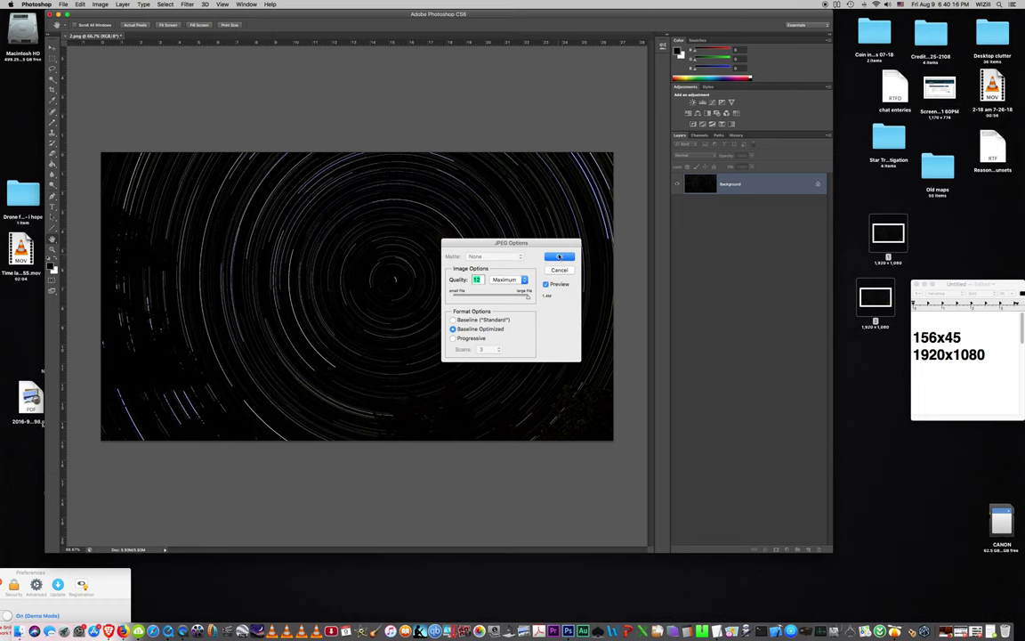
pyautogui.click(559, 257)
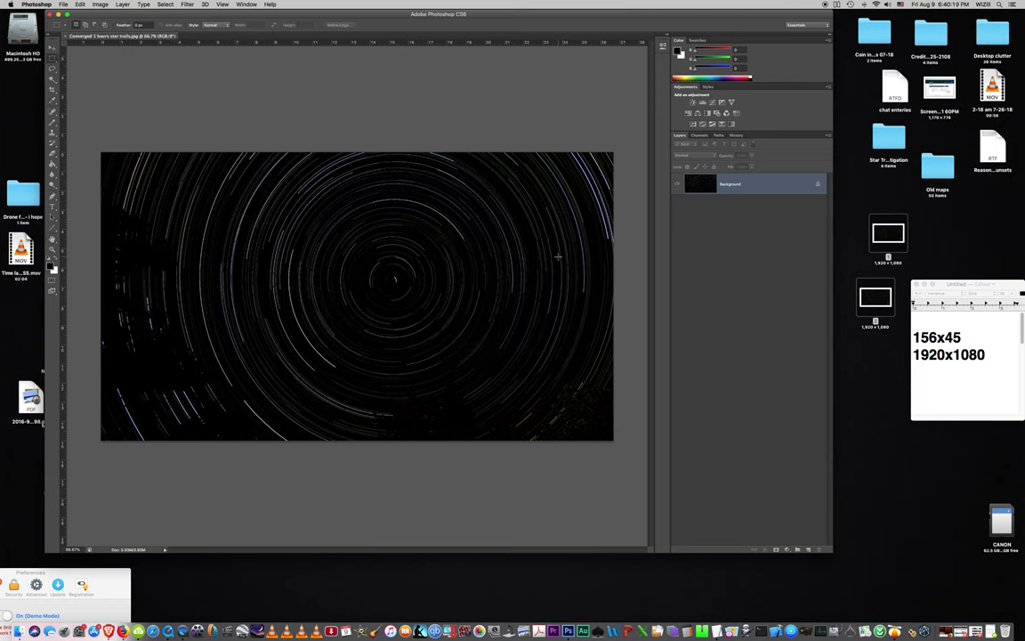
# Quit Photoshop and close the untitled QuickTime movie without saving its changes
pyautogui.click(42, 4)
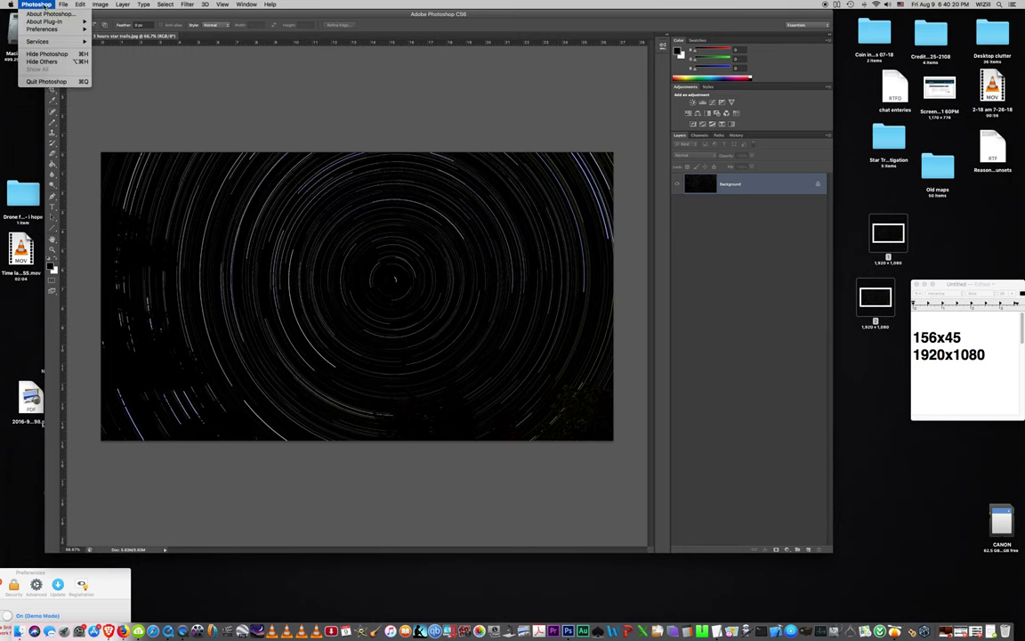
pyautogui.click(45, 76)
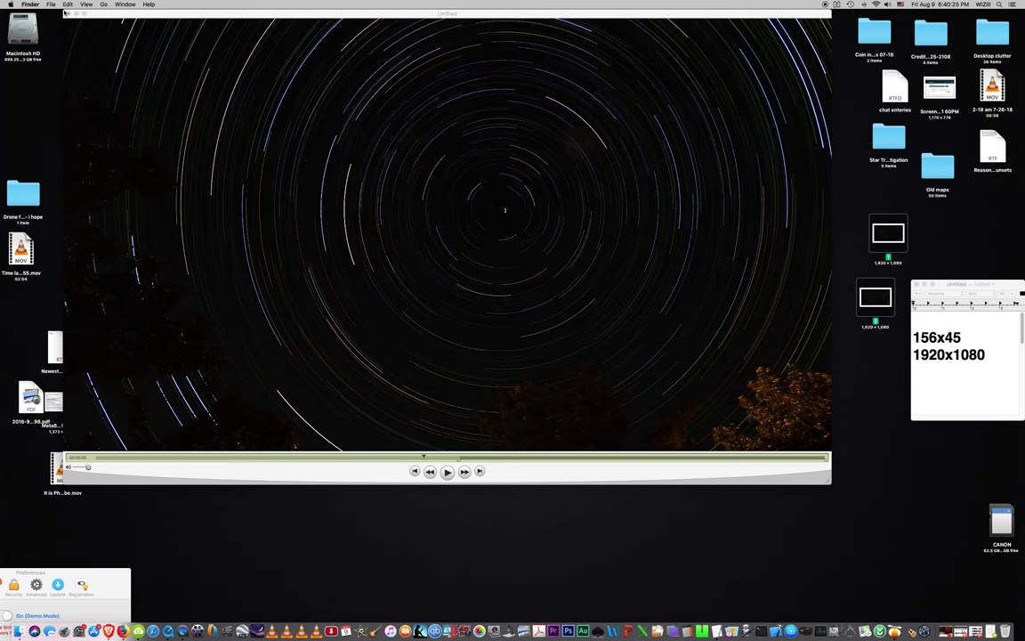
pyautogui.click(68, 13)
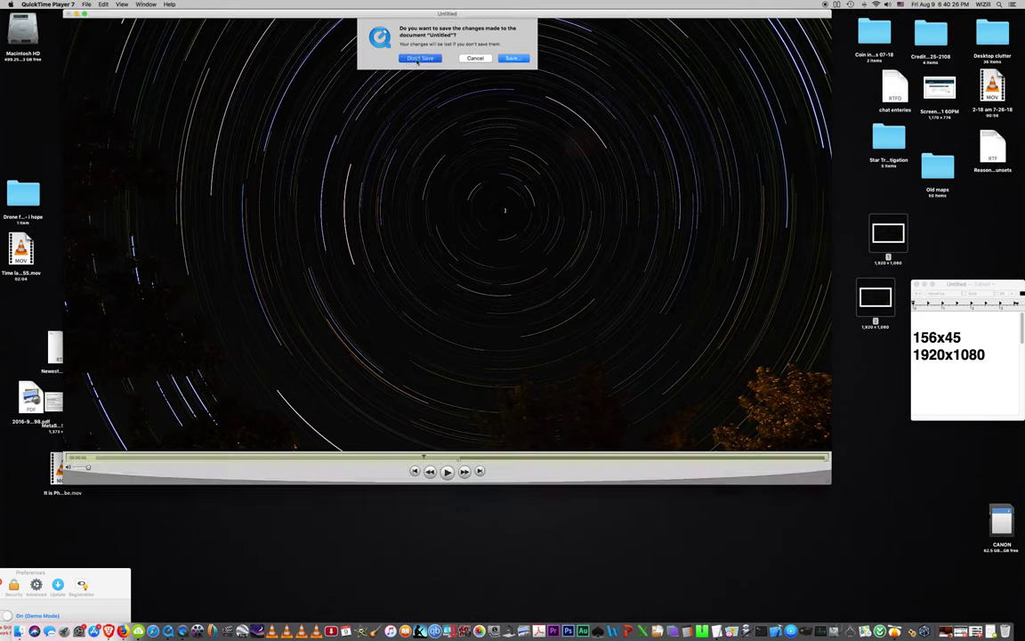
pyautogui.click(417, 59)
# Open Converged 5 hours star trails.jpg from the desktop's Star Trail investigation folder in Preview
pyautogui.click(882, 138)
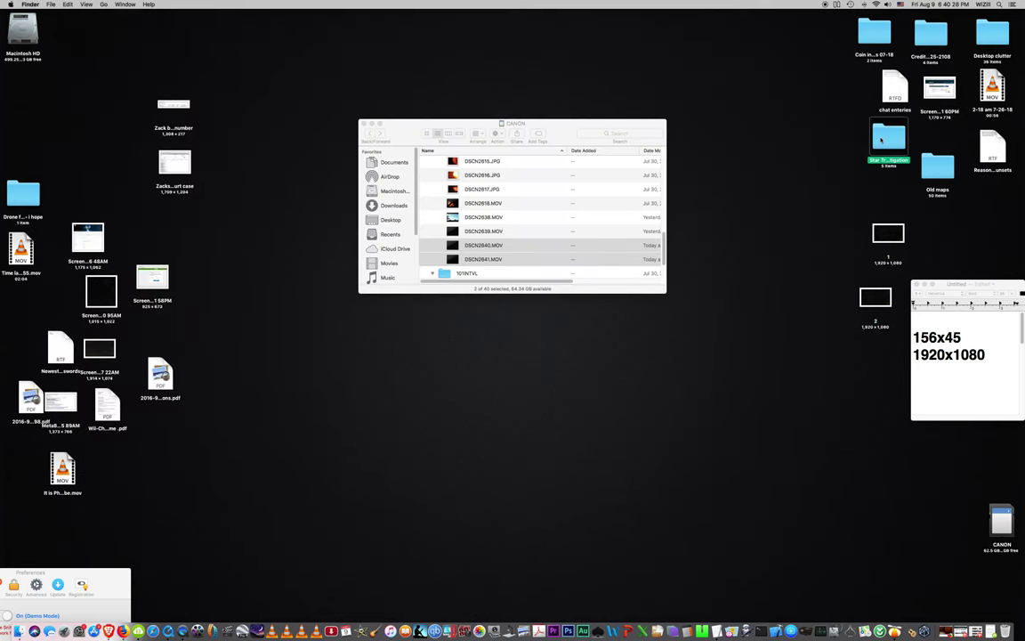
pyautogui.doubleClick(881, 138)
pyautogui.click(434, 172)
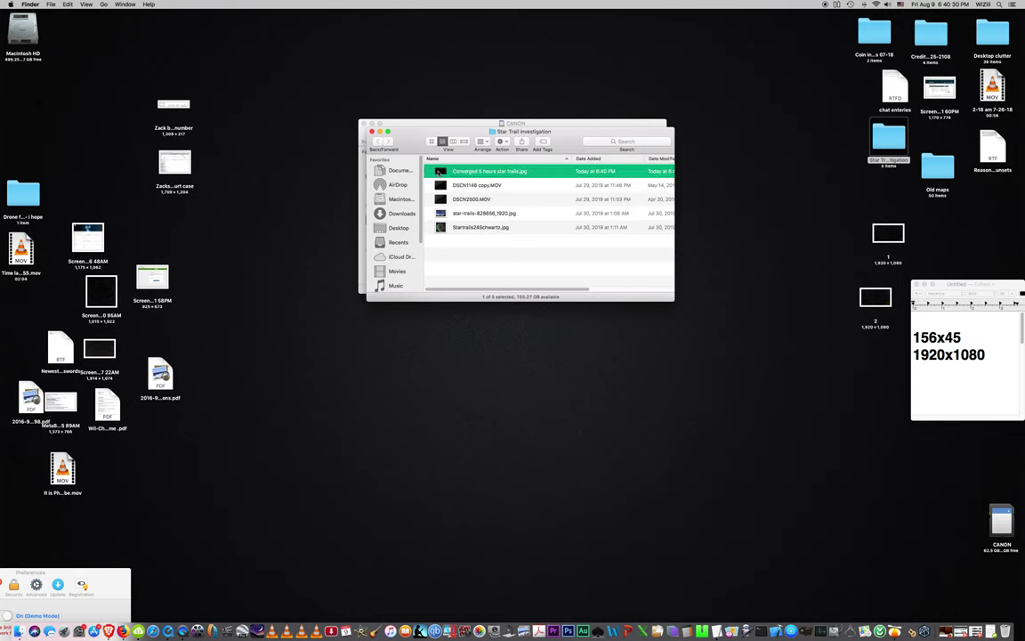
pyautogui.rightClick(439, 171)
pyautogui.moveTo(559, 184)
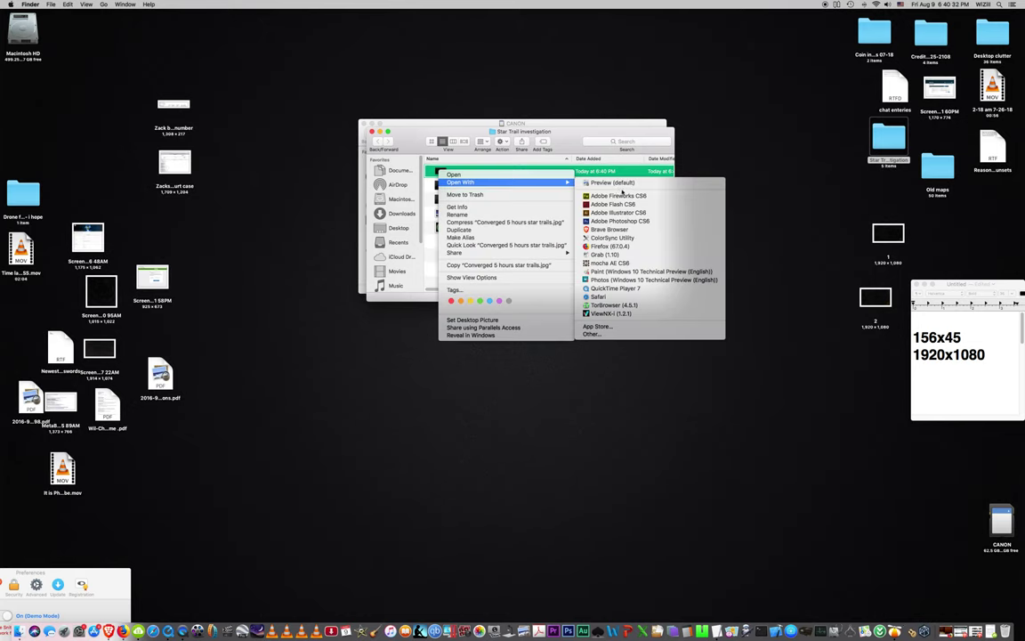
pyautogui.click(614, 184)
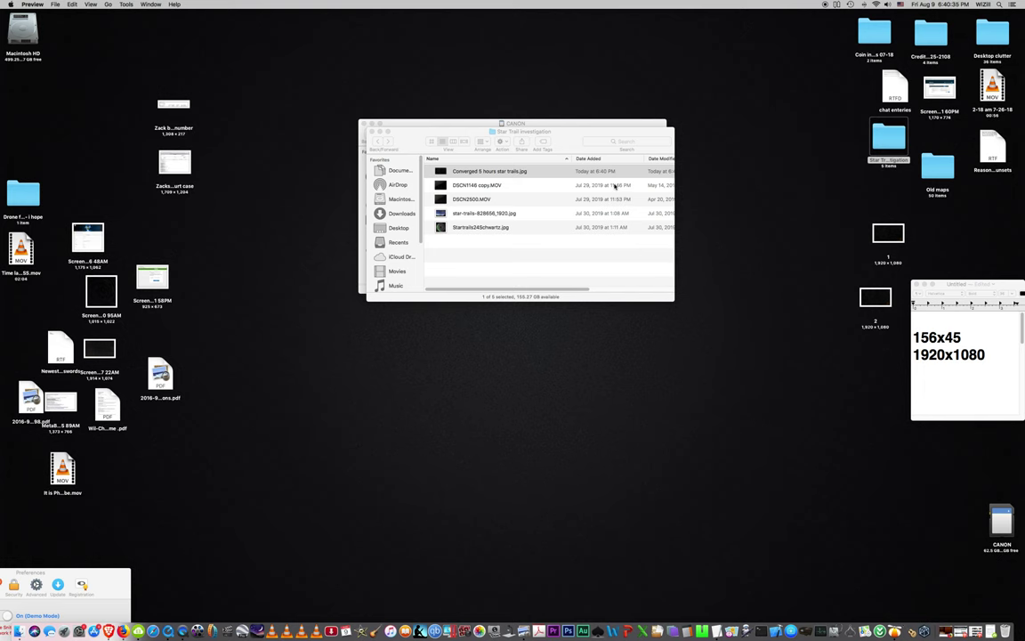